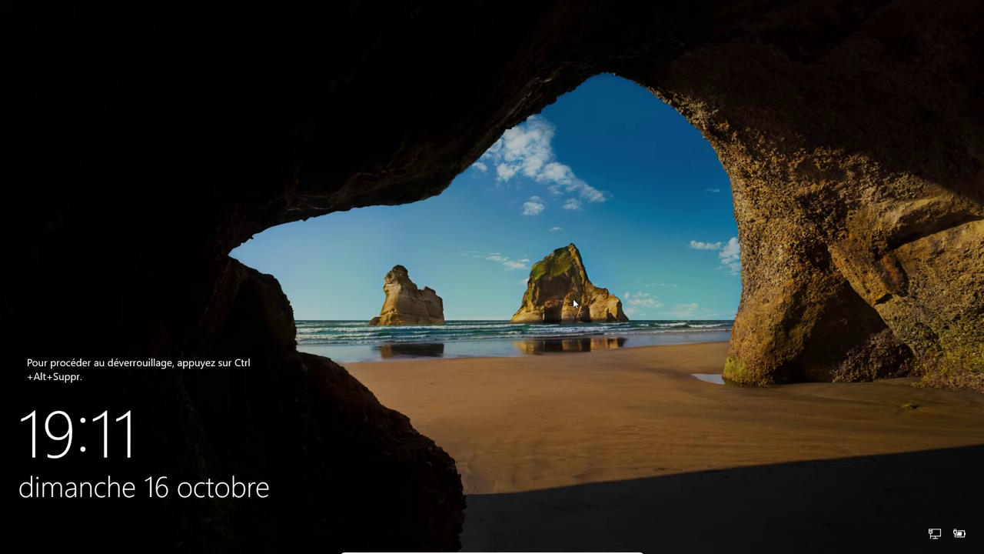
Unlock the server with the Administrateur account's password and minimize the Gestionnaire de serveur window.
{"action": "key", "text": "ctrl+alt+Delete"}
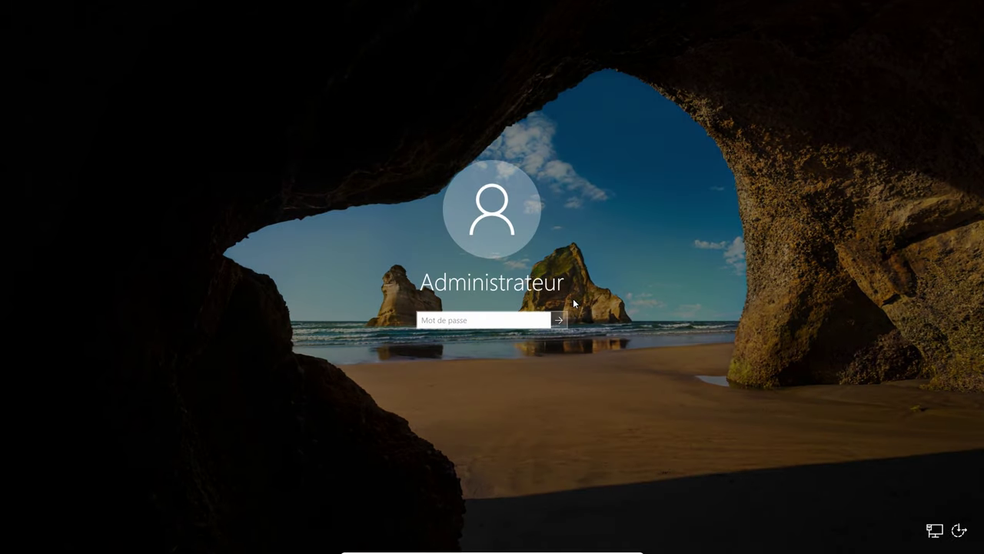
{"action": "type", "text": "***********"}
{"action": "key", "text": "Return"}
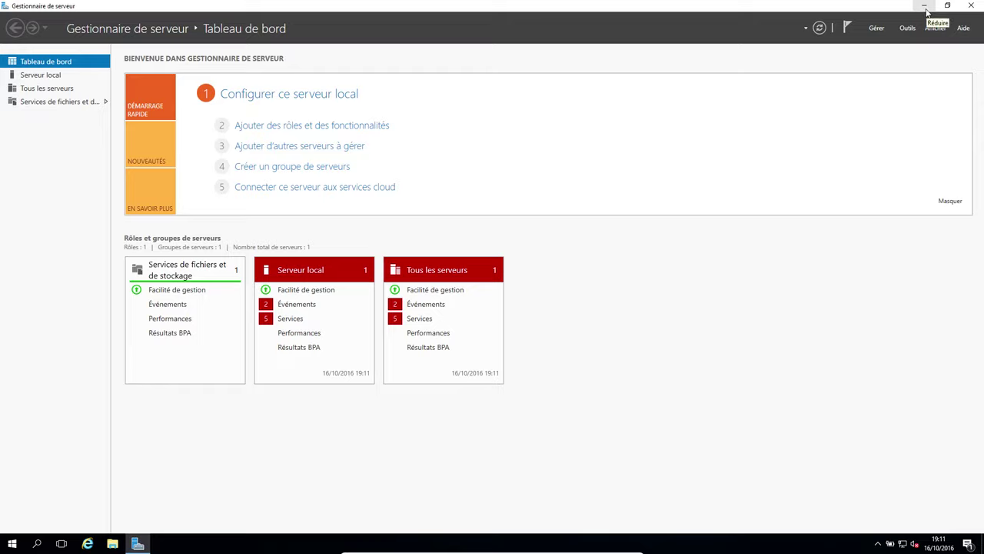
{"action": "left_click", "coordinate": [925, 6]}
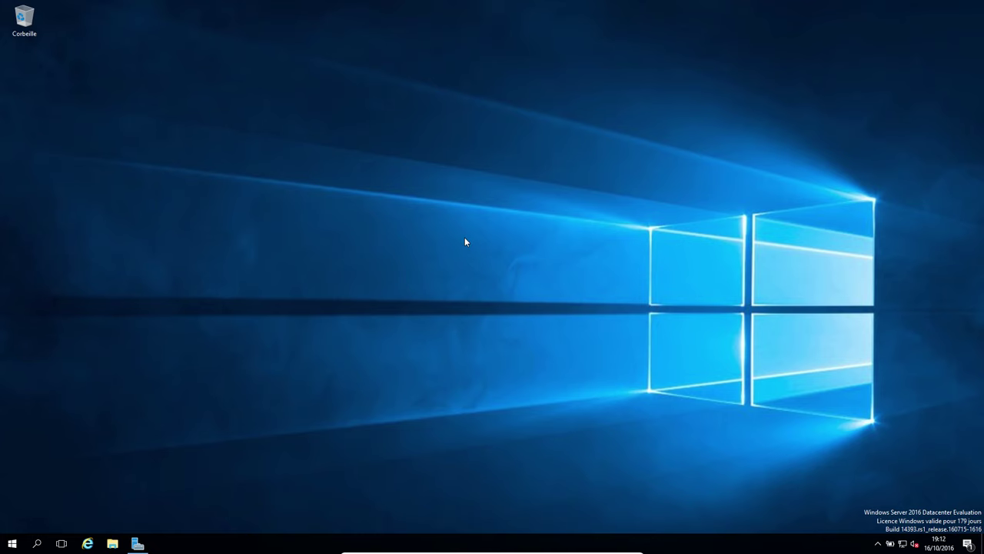
View the server's general system information in the Système window and close it.
{"action": "key", "text": "super+Pause"}
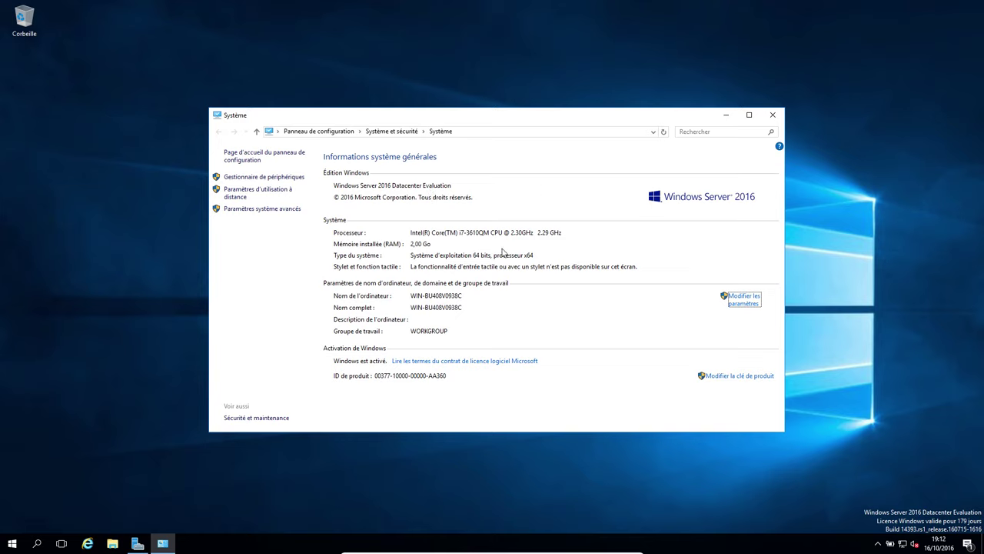
{"action": "left_click", "coordinate": [773, 115]}
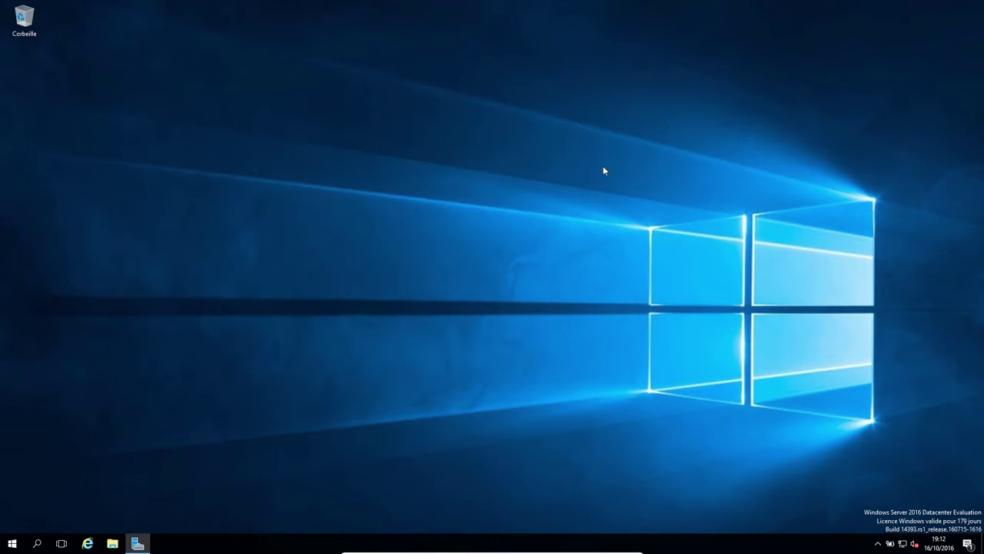
Examine the memory and processor performance in the Gestionnaire des tâches, then minimize its window.
{"action": "right_click", "coordinate": [224, 543]}
{"action": "left_click", "coordinate": [331, 486]}
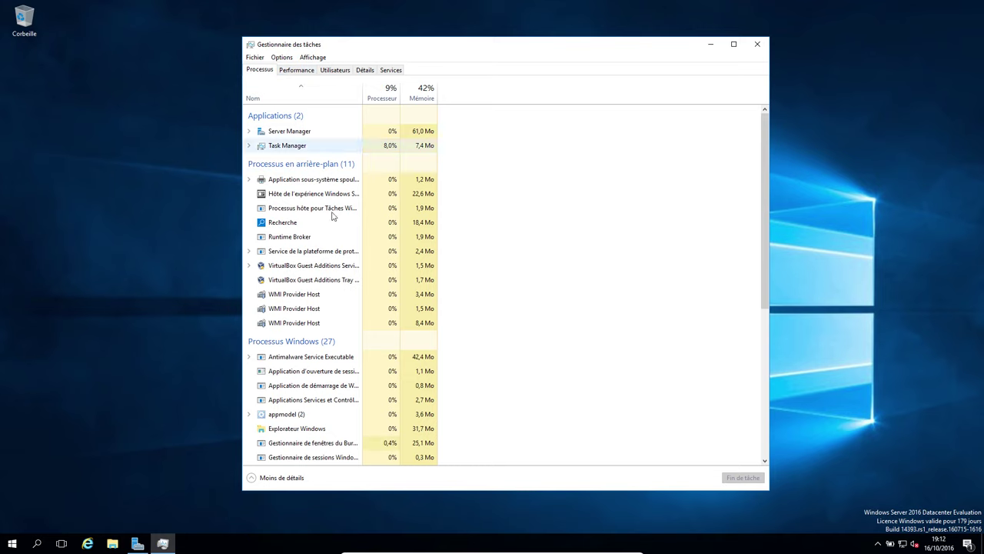
{"action": "left_click", "coordinate": [296, 70]}
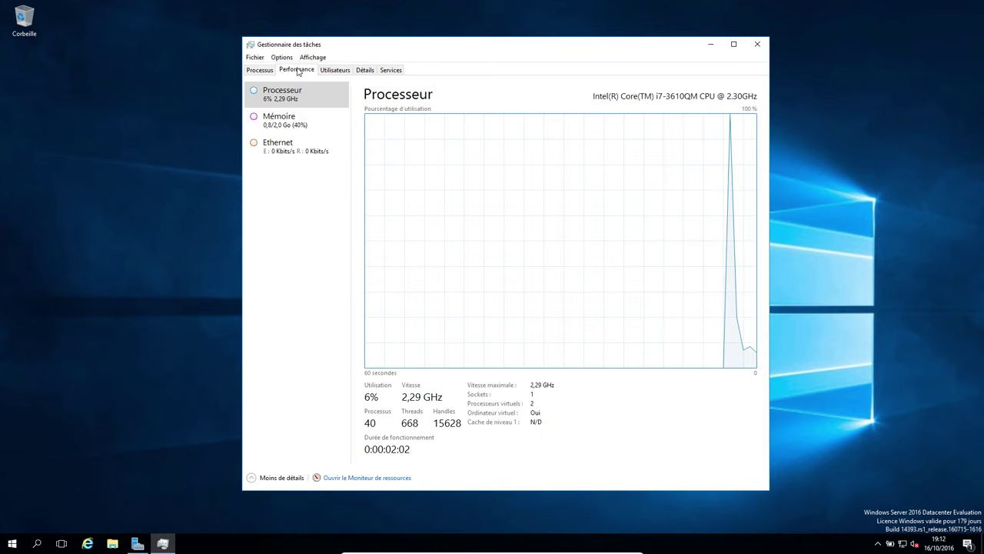
{"action": "left_click", "coordinate": [300, 123]}
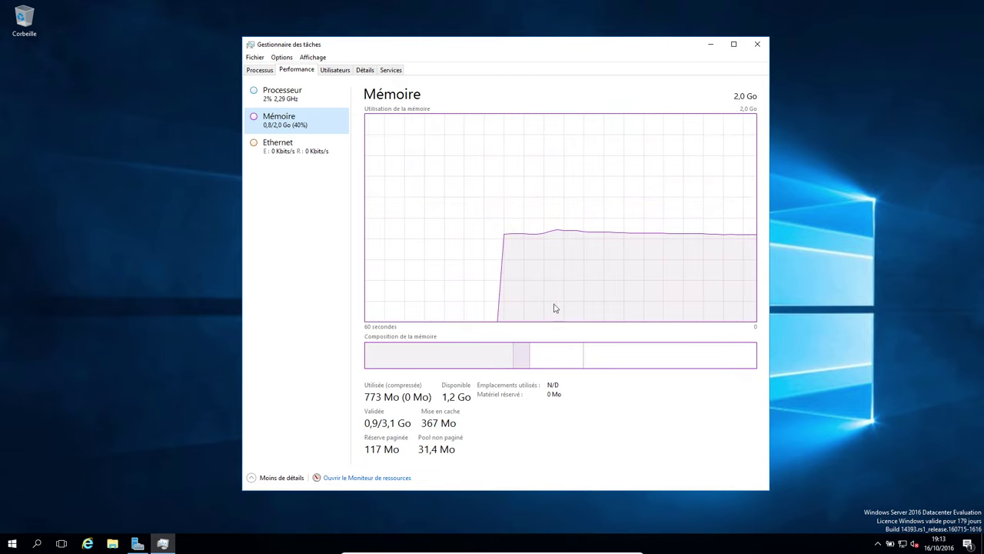
{"action": "left_click", "coordinate": [315, 99]}
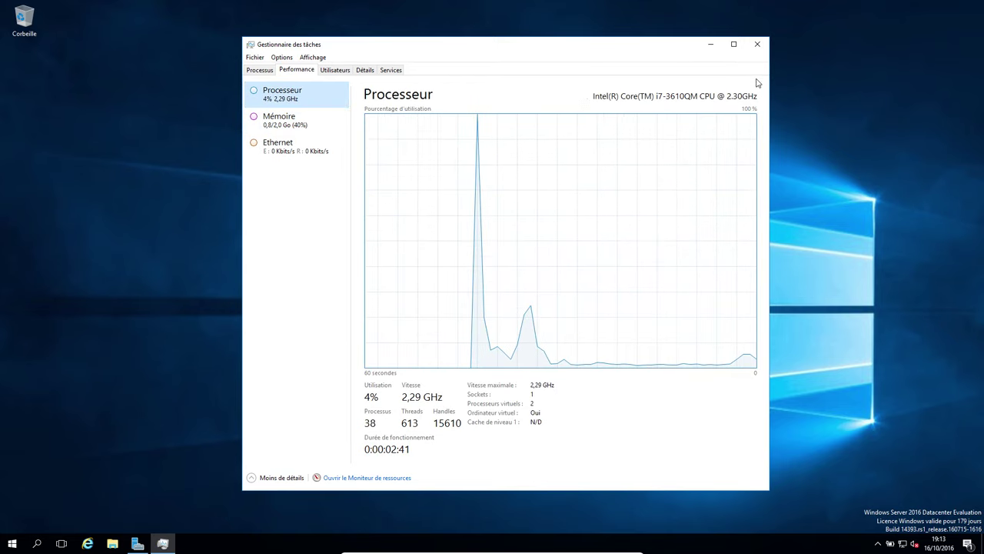
{"action": "left_click", "coordinate": [710, 45]}
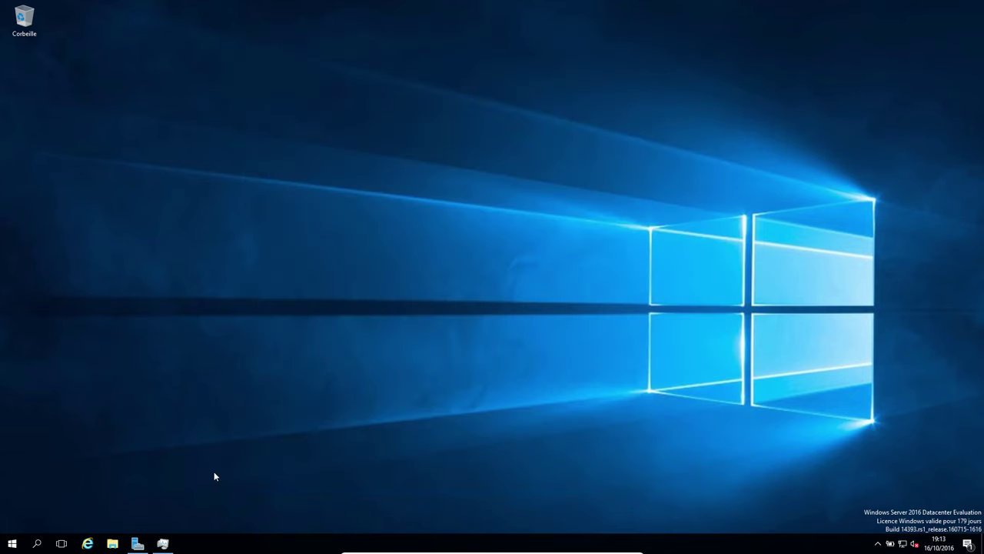
{"action": "left_click", "coordinate": [12, 543]}
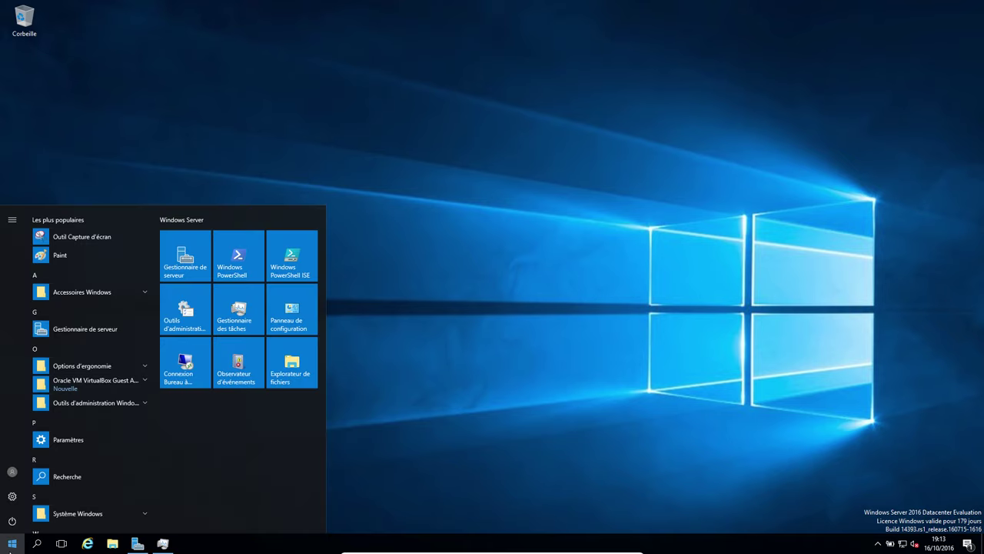
{"action": "left_click", "coordinate": [546, 297]}
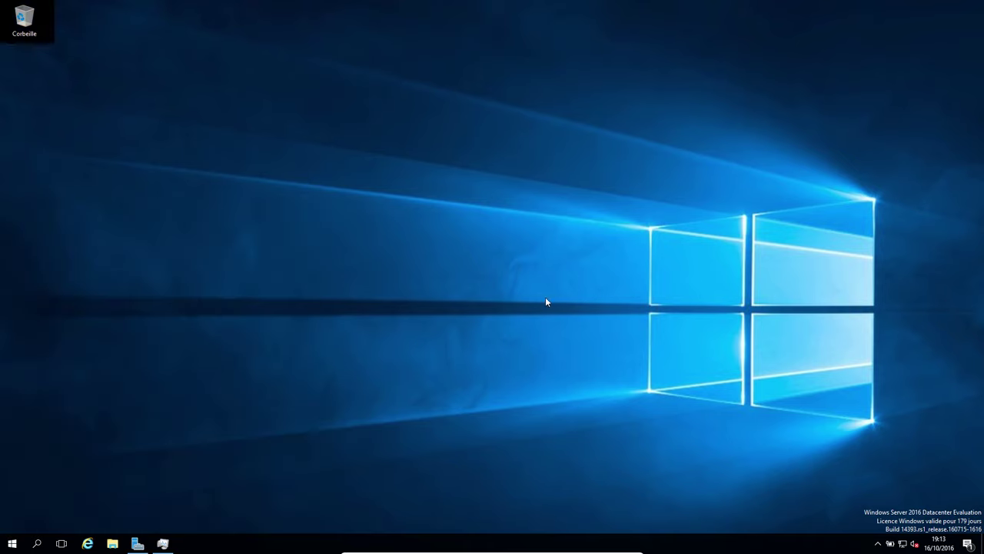
{"action": "key", "text": "super"}
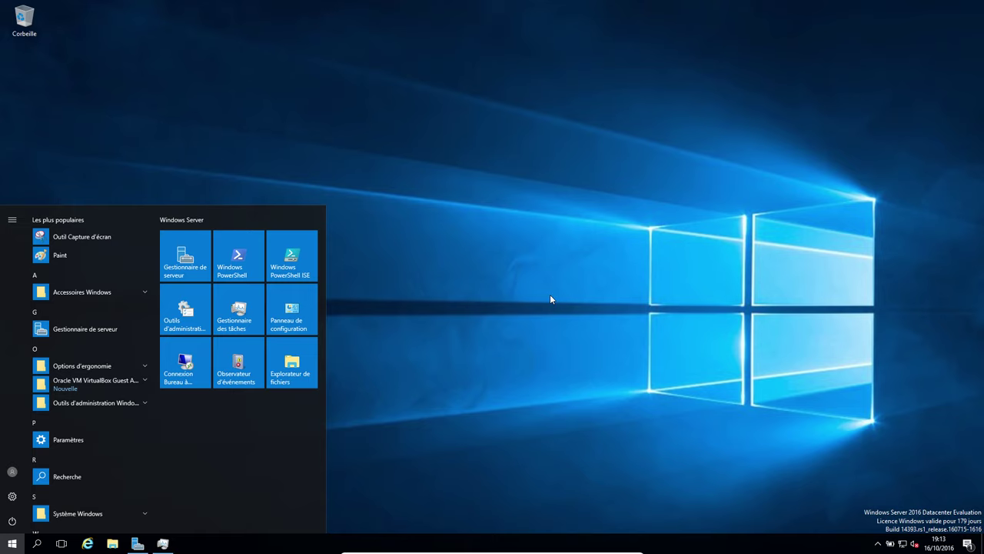
{"action": "key", "text": "super"}
Open Paramètres Windows, enlarge its window to view all the settings categories, and close it.
{"action": "key", "text": "super"}
{"action": "scroll", "coordinate": [131, 276], "scroll_direction": "down", "scroll_amount": 2}
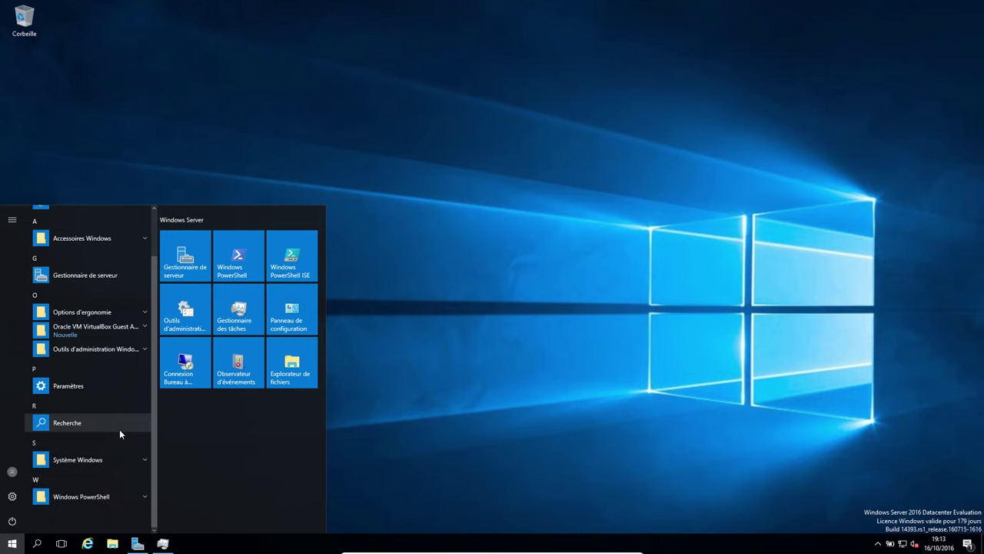
{"action": "scroll", "coordinate": [115, 354], "scroll_direction": "up", "scroll_amount": 2}
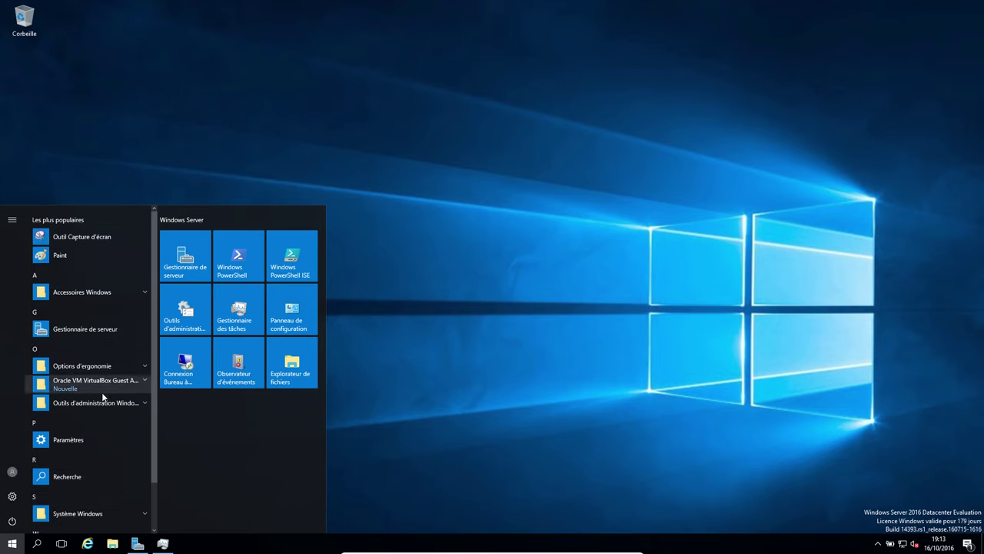
{"action": "left_click", "coordinate": [80, 441]}
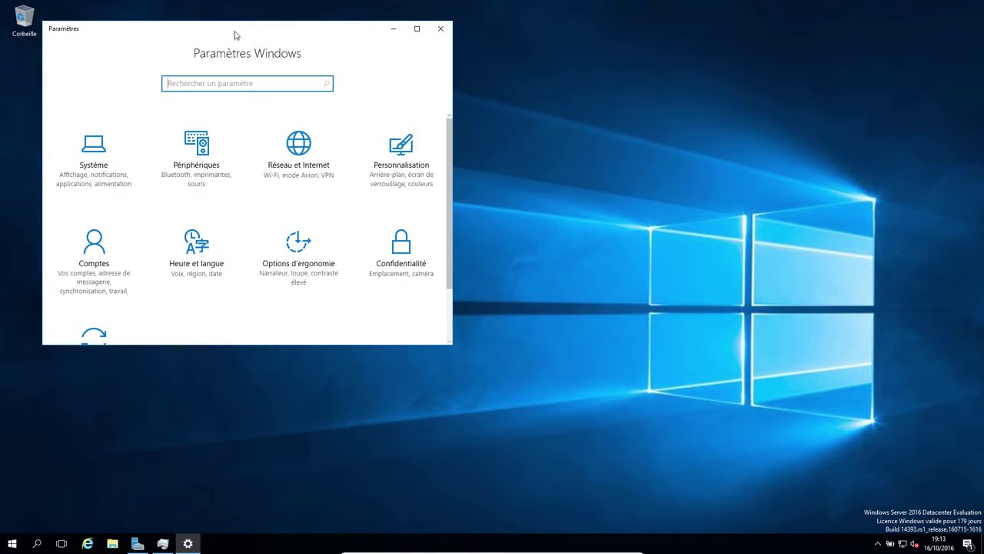
{"action": "left_click_drag", "start_coordinate": [235, 34], "coordinate": [329, 48]}
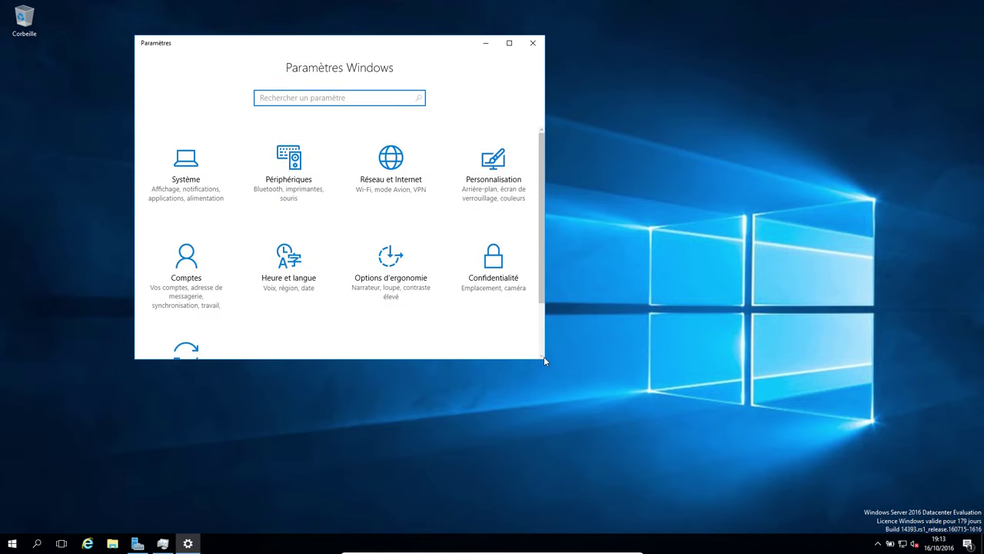
{"action": "left_click_drag", "start_coordinate": [543, 358], "coordinate": [740, 359]}
{"action": "left_click_drag", "start_coordinate": [473, 359], "coordinate": [456, 430]}
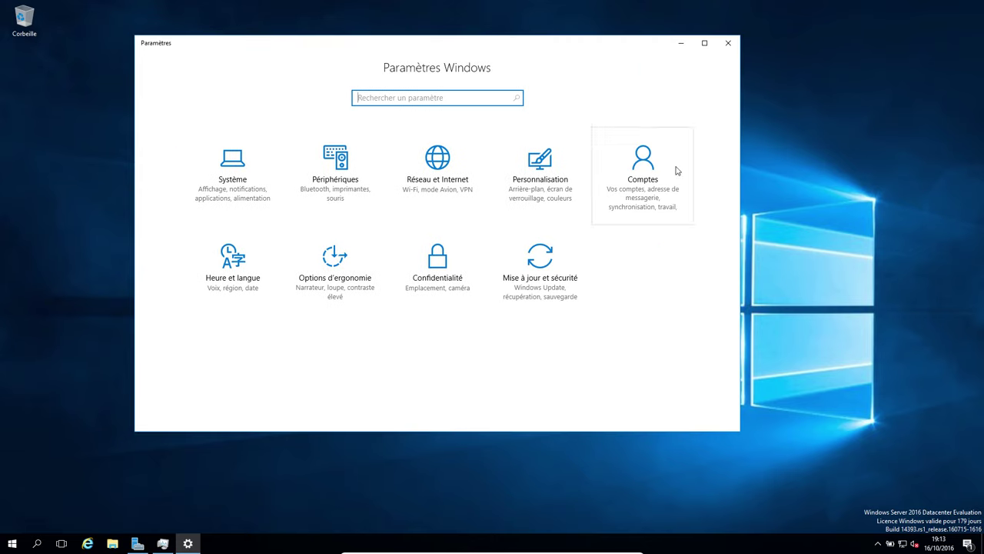
{"action": "left_click", "coordinate": [729, 46]}
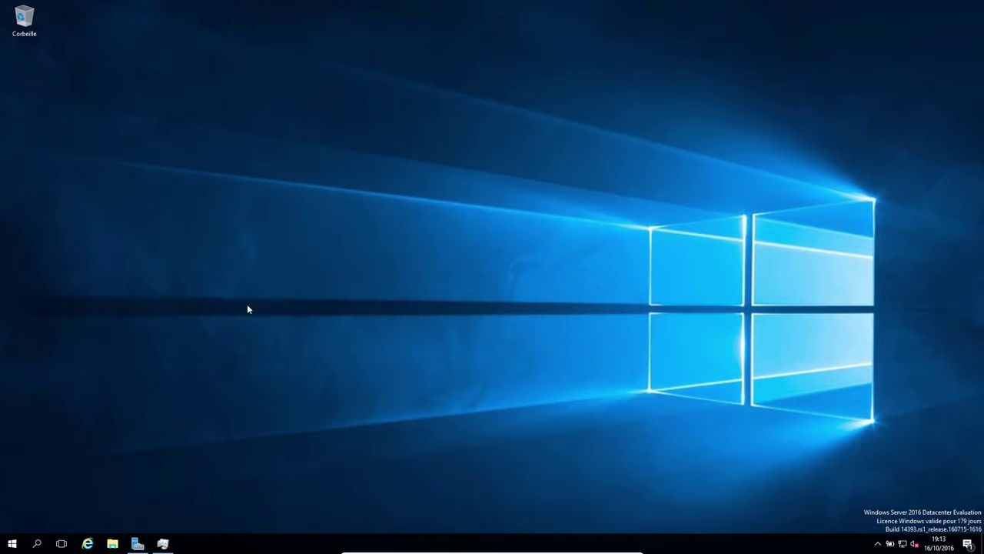
Bring back Gestionnaire de serveur and look at the dialog for adding servers, closing it without adding any.
{"action": "left_click", "coordinate": [137, 544]}
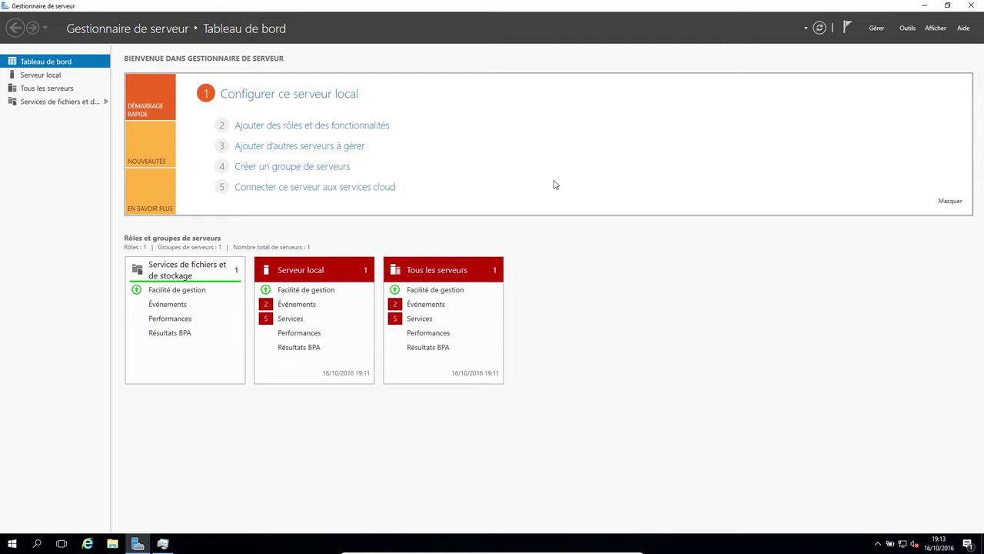
{"action": "left_click", "coordinate": [876, 29]}
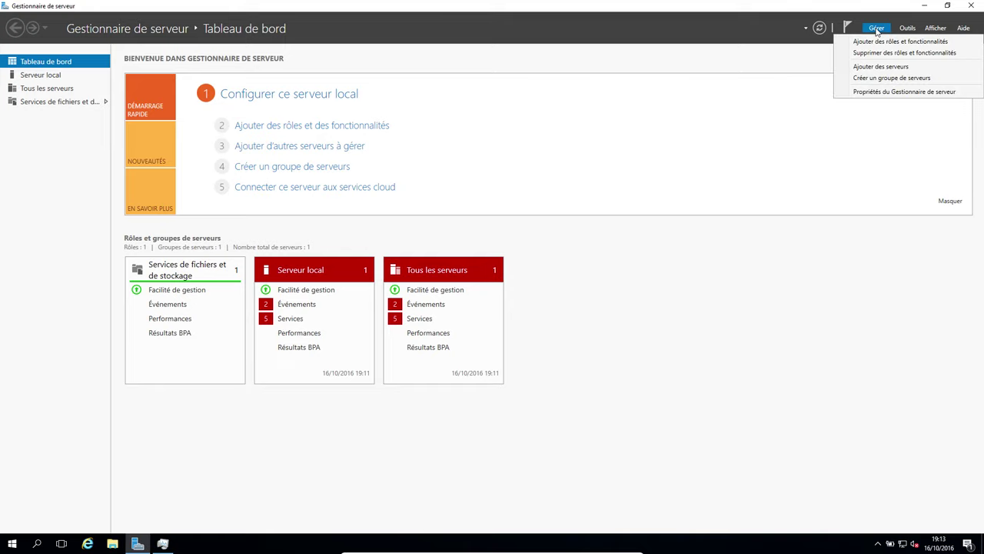
{"action": "left_click", "coordinate": [882, 67]}
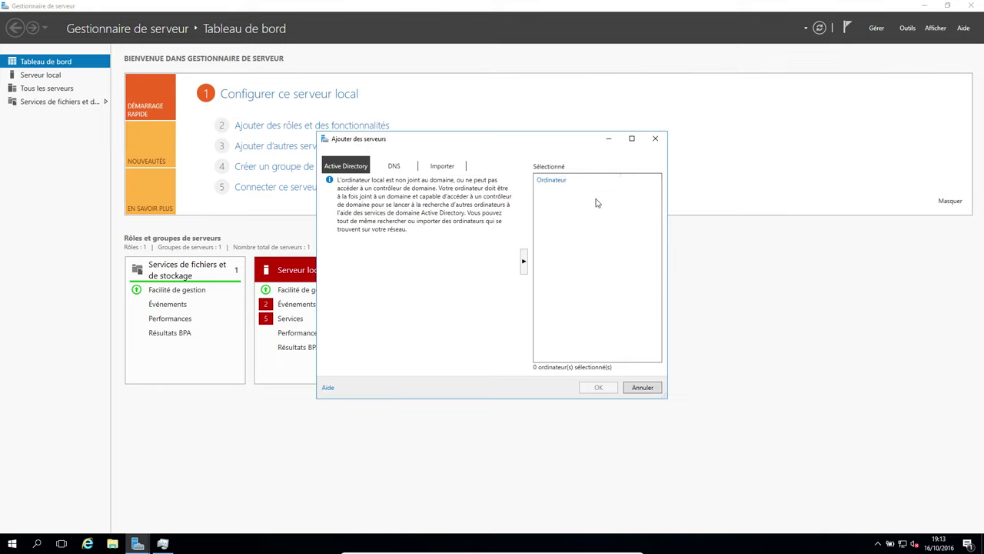
{"action": "left_click", "coordinate": [653, 139]}
Start adding roles and features, choosing a role-based installation on the server listed in the pool.
{"action": "left_click", "coordinate": [877, 28]}
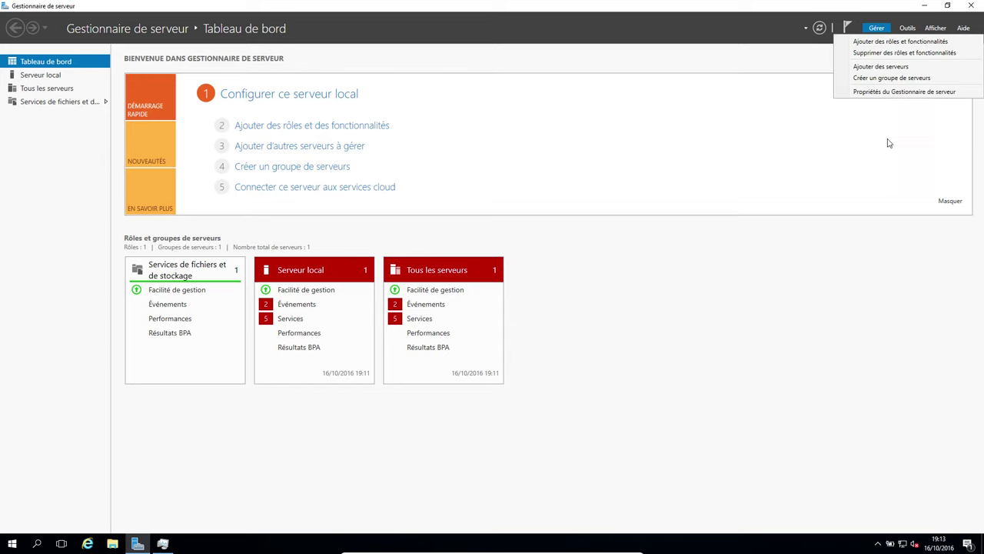
{"action": "left_click", "coordinate": [898, 41]}
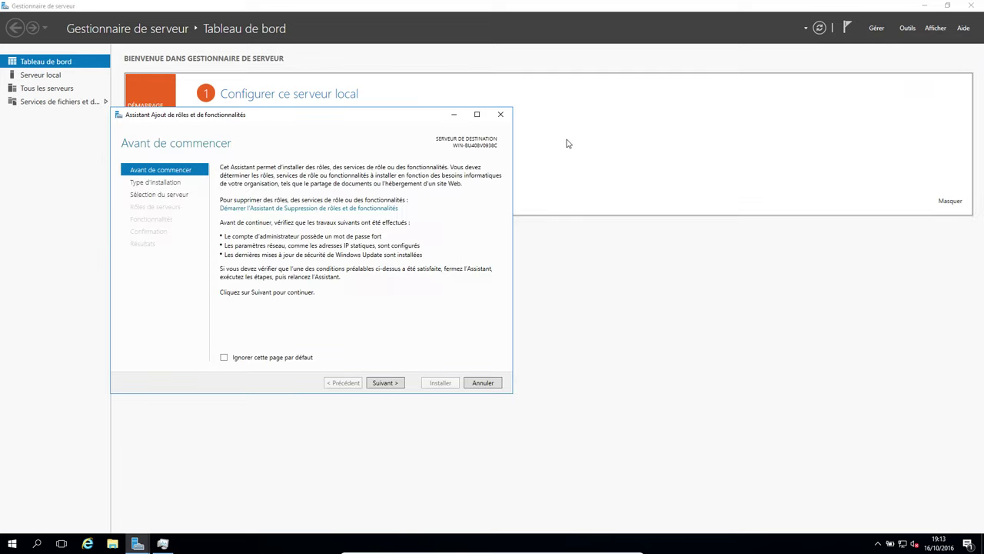
{"action": "left_click_drag", "start_coordinate": [234, 115], "coordinate": [479, 90]}
{"action": "left_click", "coordinate": [922, 6]}
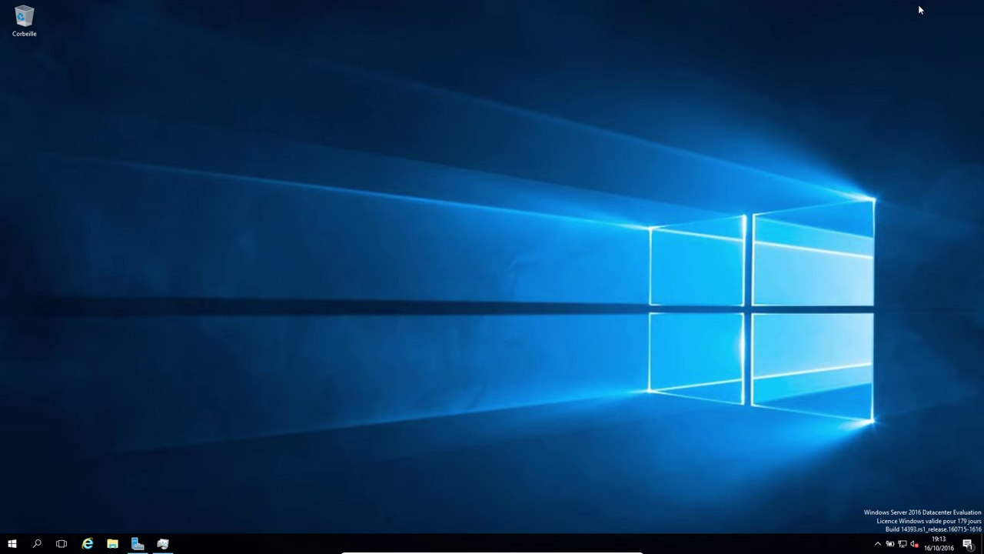
{"action": "left_click", "coordinate": [137, 543]}
{"action": "left_click", "coordinate": [628, 357]}
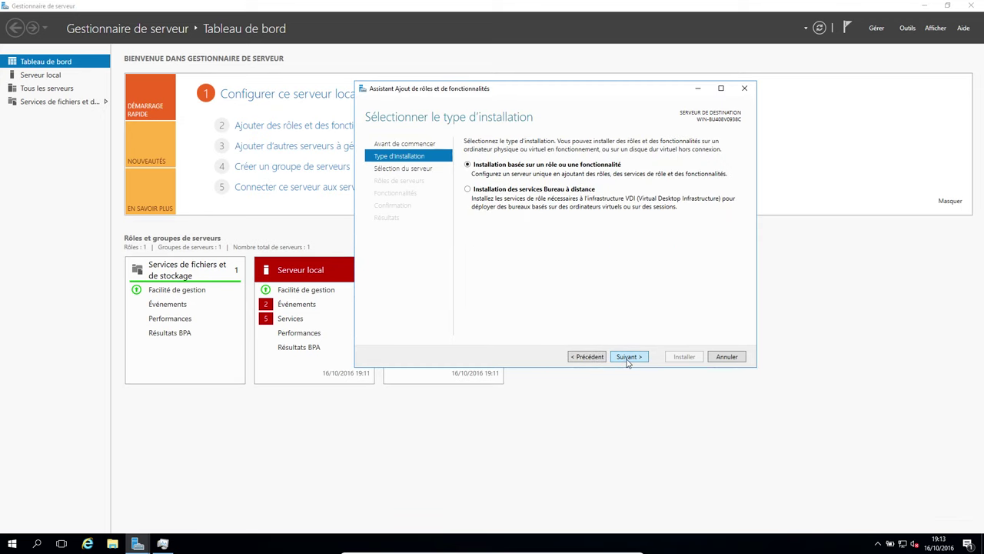
{"action": "left_click", "coordinate": [628, 358]}
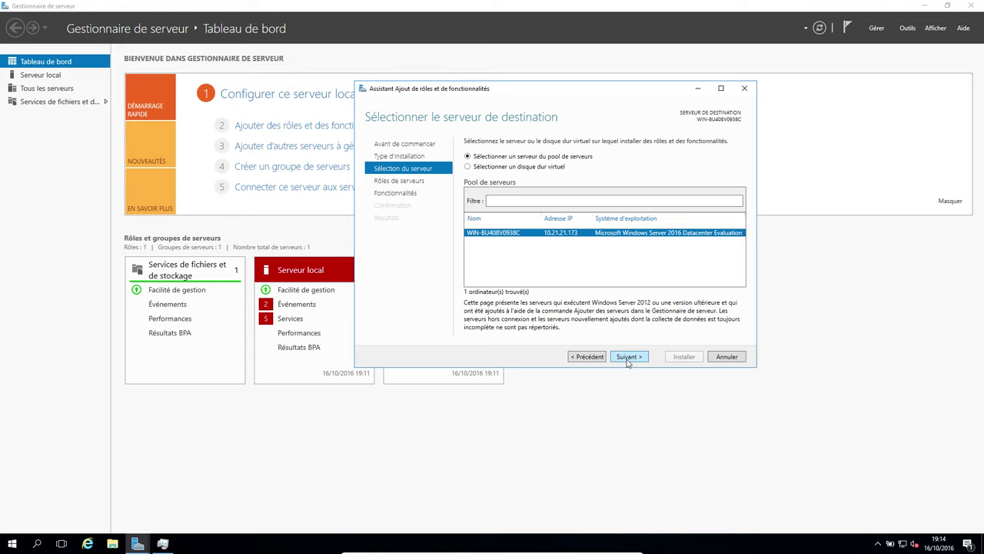
{"action": "left_click", "coordinate": [628, 358]}
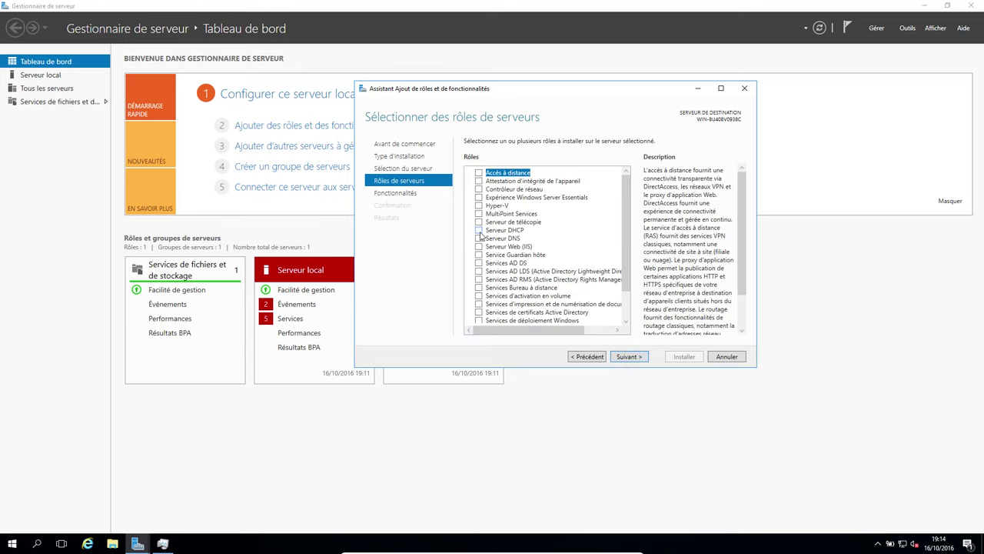
Select the Serveur DHCP and Serveur DNS roles with their required features, accept the validation results, and proceed to the features list.
{"action": "left_click", "coordinate": [479, 231]}
{"action": "left_click", "coordinate": [569, 319]}
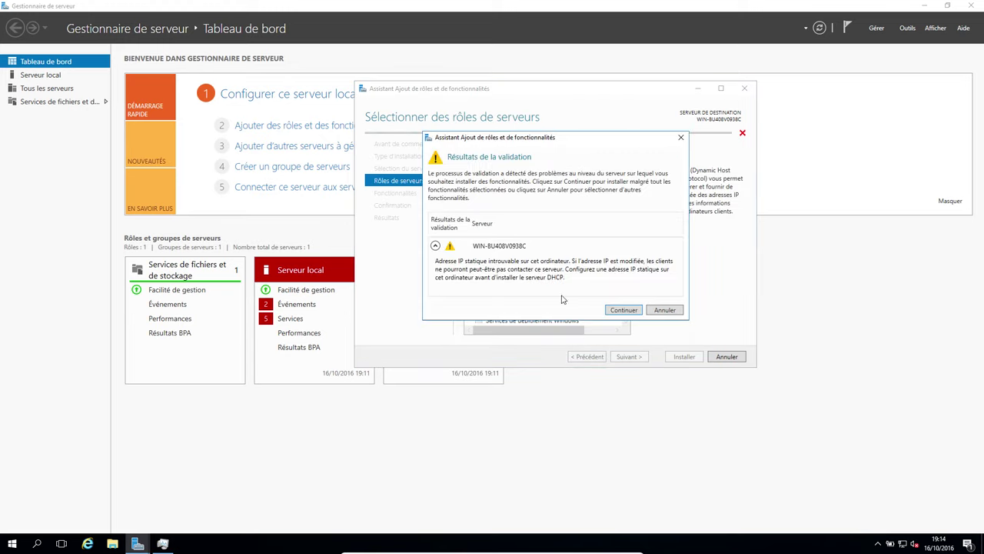
{"action": "left_click", "coordinate": [623, 310]}
{"action": "left_click", "coordinate": [480, 239]}
{"action": "left_click", "coordinate": [569, 319]}
{"action": "left_click", "coordinate": [623, 310]}
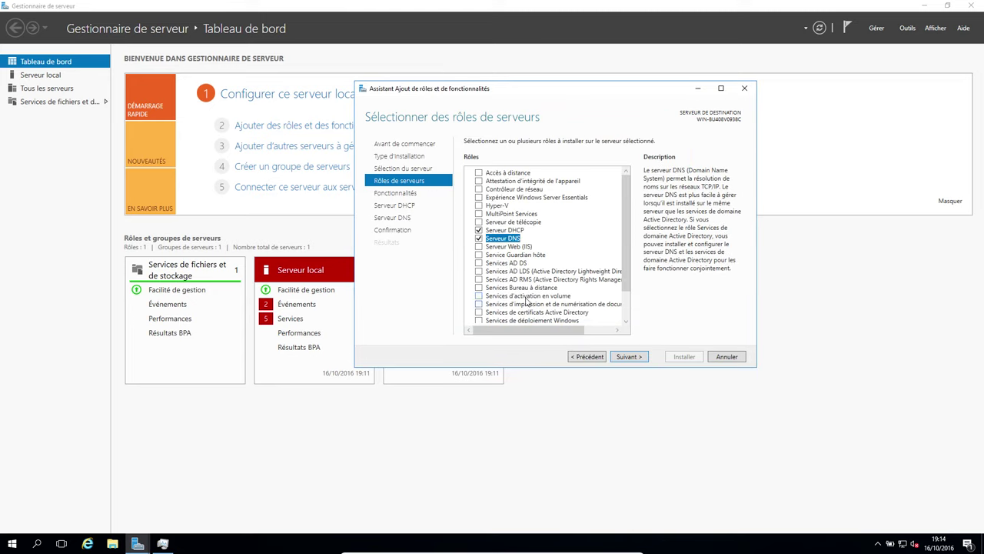
{"action": "scroll", "coordinate": [543, 295], "scroll_direction": "down", "scroll_amount": 2}
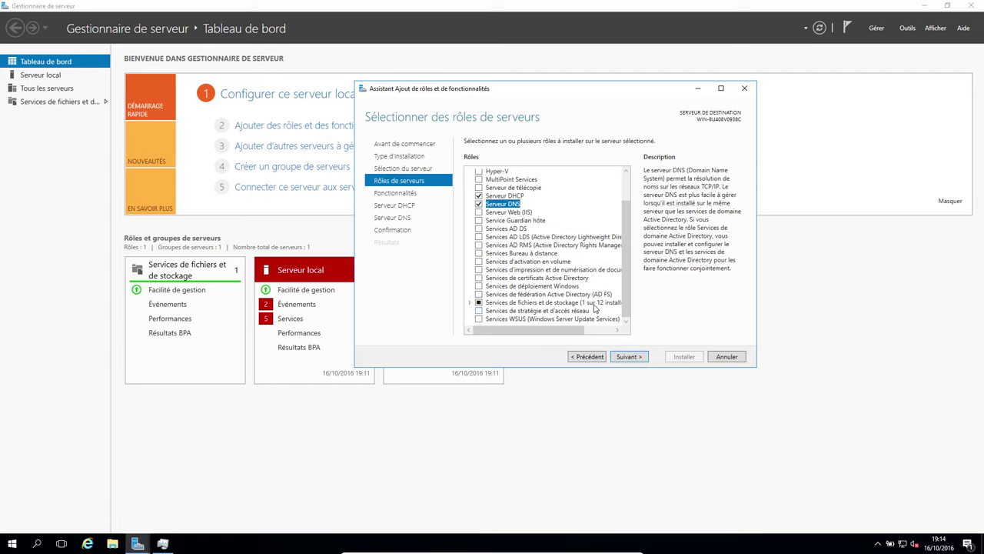
{"action": "left_click", "coordinate": [625, 357]}
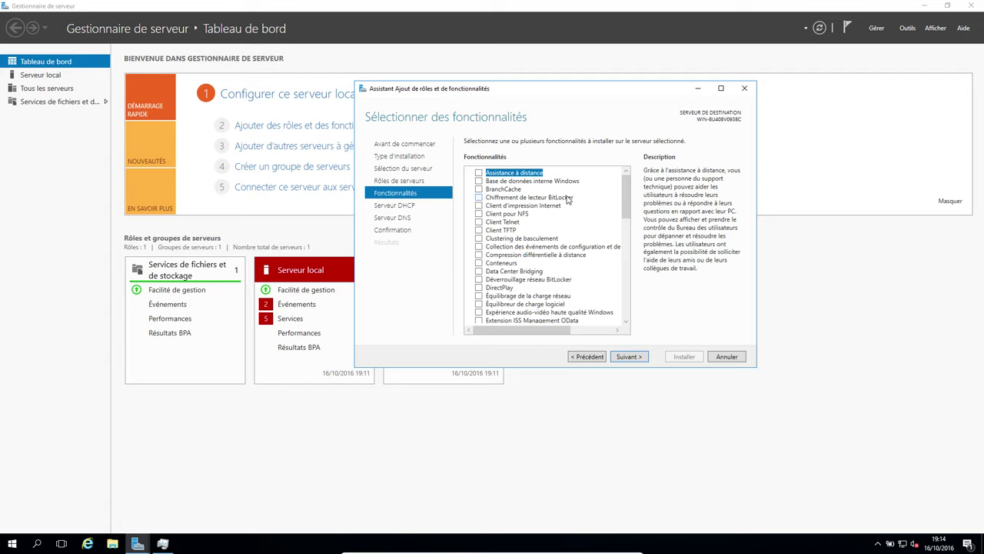
Select the Client Telnet and Client pour NFS features, and look through the rest of the features list.
{"action": "left_click", "coordinate": [479, 222]}
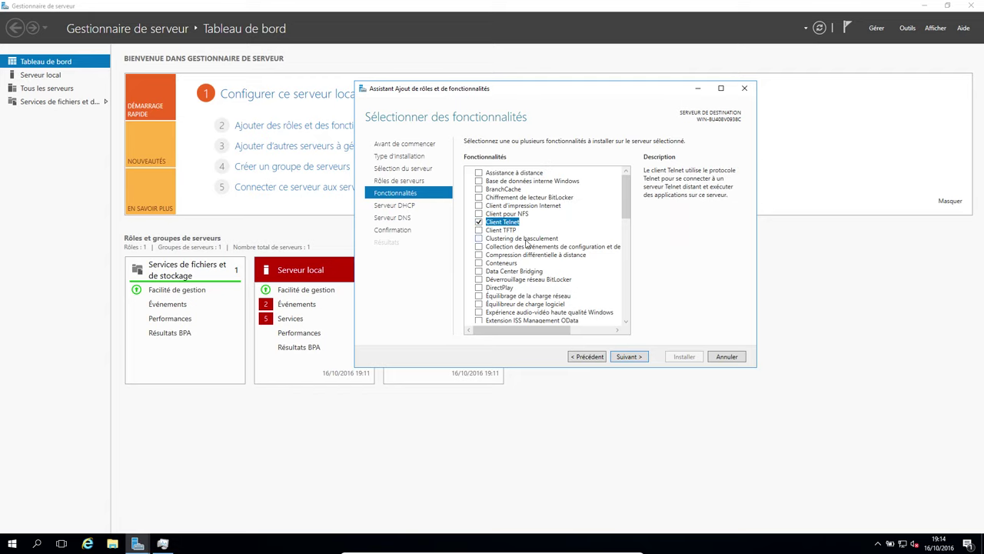
{"action": "left_click", "coordinate": [481, 214]}
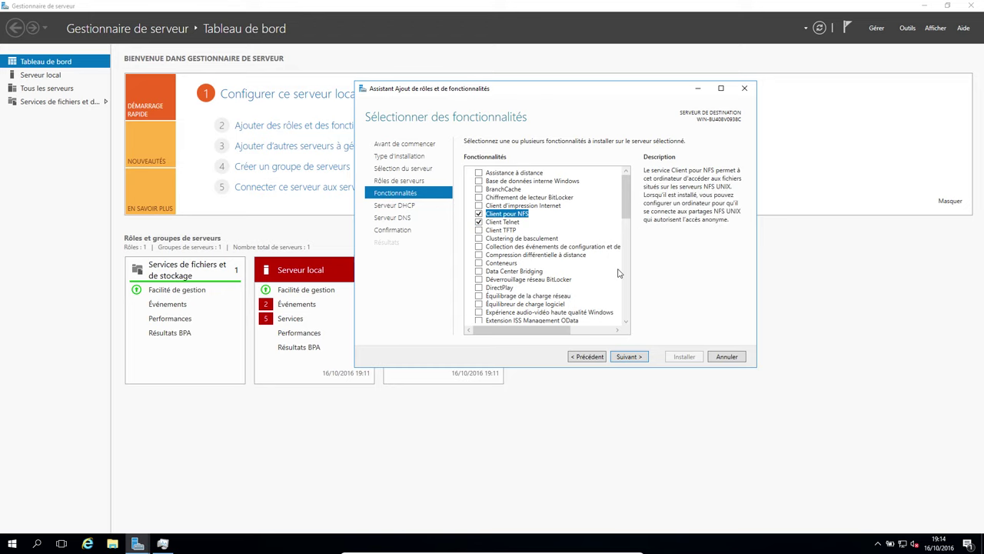
{"action": "scroll", "coordinate": [609, 300], "scroll_direction": "down", "scroll_amount": 6}
{"action": "scroll", "coordinate": [584, 295], "scroll_direction": "up", "scroll_amount": 6}
{"action": "scroll", "coordinate": [579, 279], "scroll_direction": "down", "scroll_amount": 6}
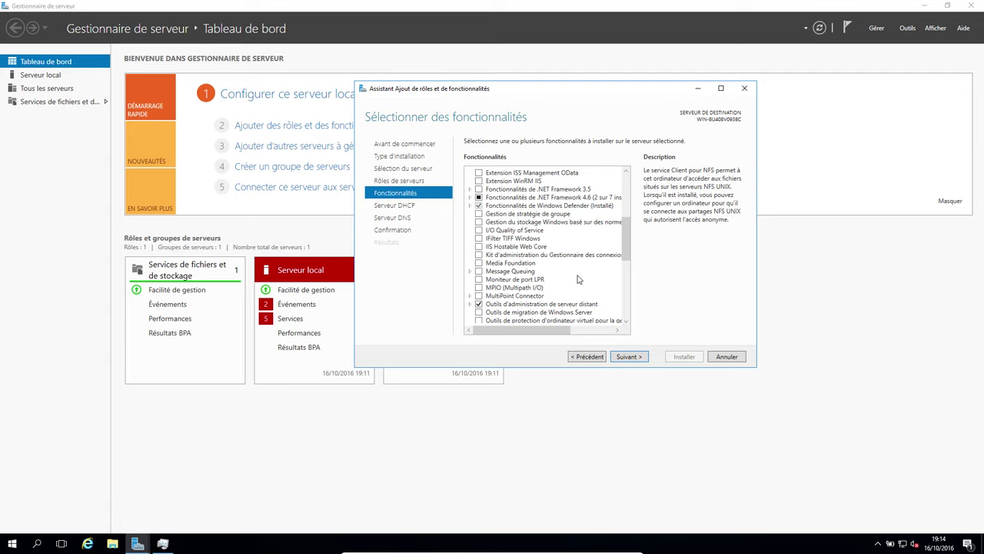
{"action": "scroll", "coordinate": [578, 279], "scroll_direction": "down", "scroll_amount": 7}
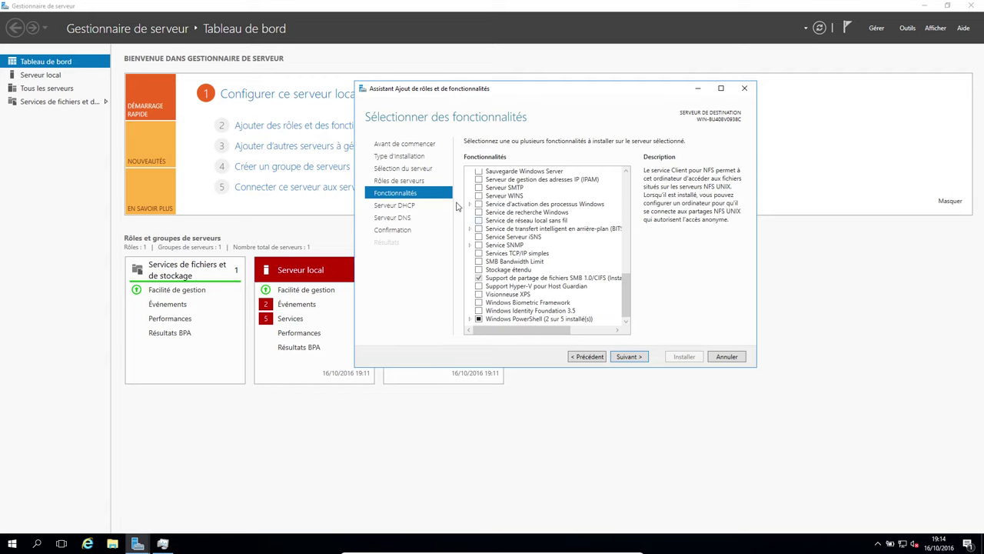
Review the roles and the Serveur DHCP page, install the selected roles and features, and close the wizard while the installation runs.
{"action": "left_click", "coordinate": [398, 179]}
{"action": "scroll", "coordinate": [598, 204], "scroll_direction": "up", "scroll_amount": 2}
{"action": "scroll", "coordinate": [598, 204], "scroll_direction": "down", "scroll_amount": 2}
{"action": "left_click", "coordinate": [394, 205]}
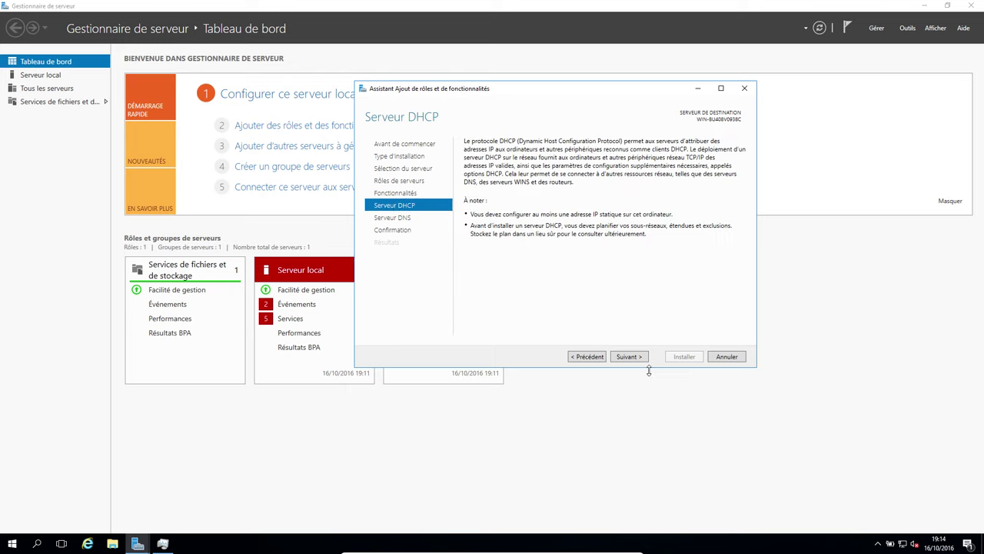
{"action": "left_click", "coordinate": [620, 358]}
{"action": "left_click", "coordinate": [628, 357]}
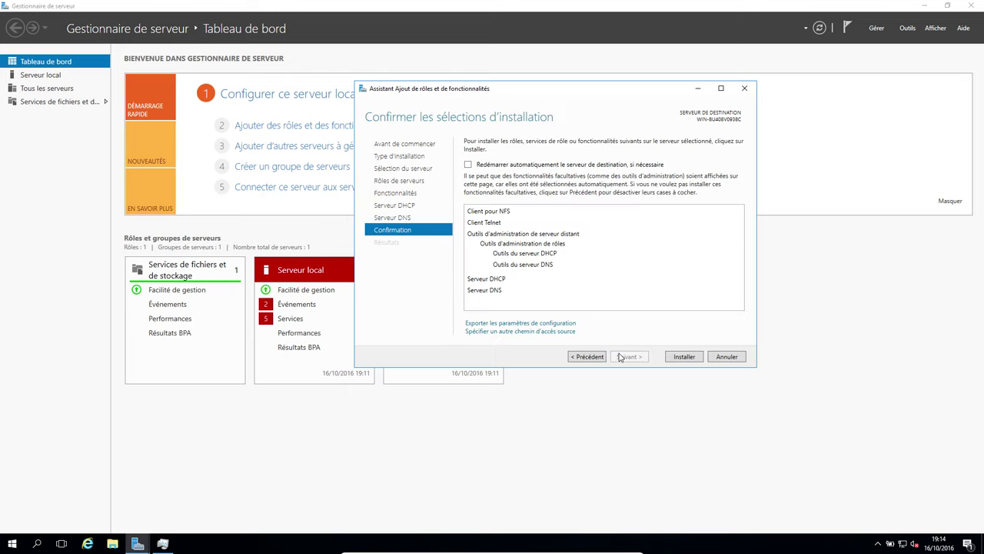
{"action": "left_click", "coordinate": [688, 358]}
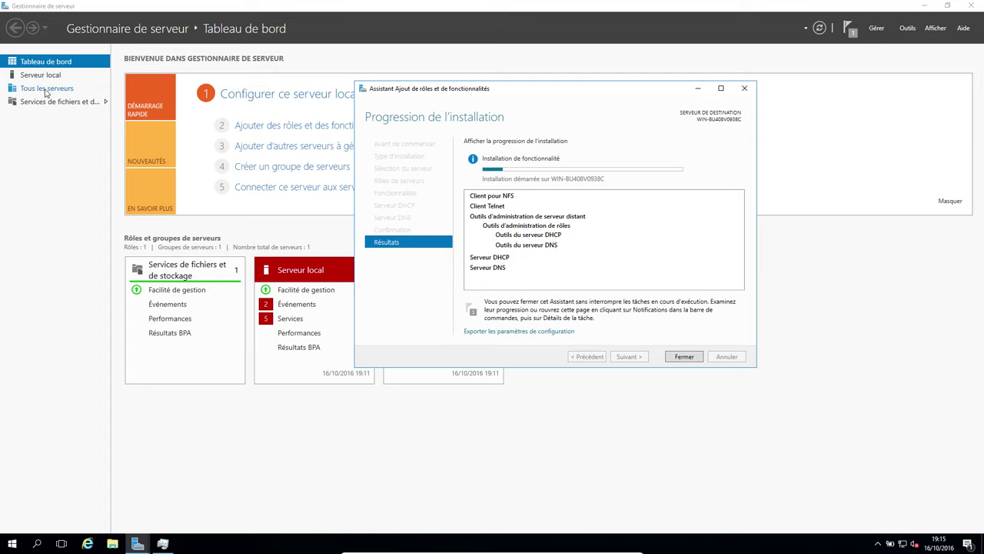
{"action": "left_click", "coordinate": [692, 358]}
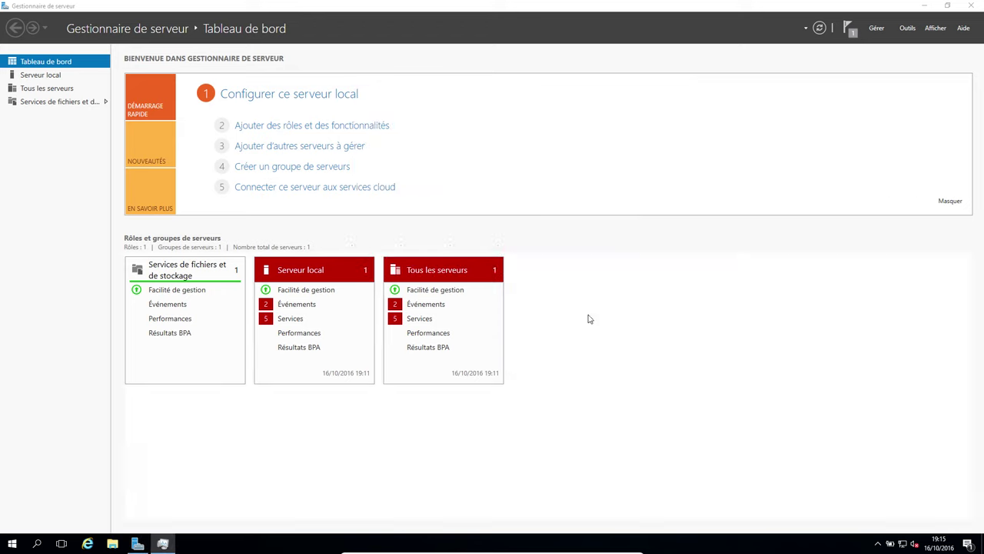
Look at the Tous les serveurs and Services de fichiers et de stockage pages, return to Tableau de bord, and minimize the window.
{"action": "left_click", "coordinate": [48, 88]}
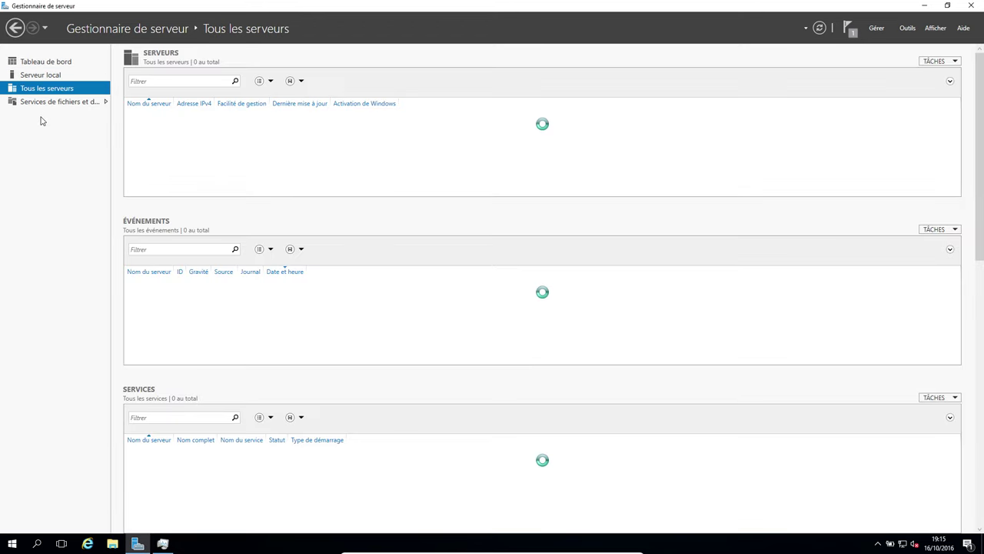
{"action": "left_click", "coordinate": [44, 103]}
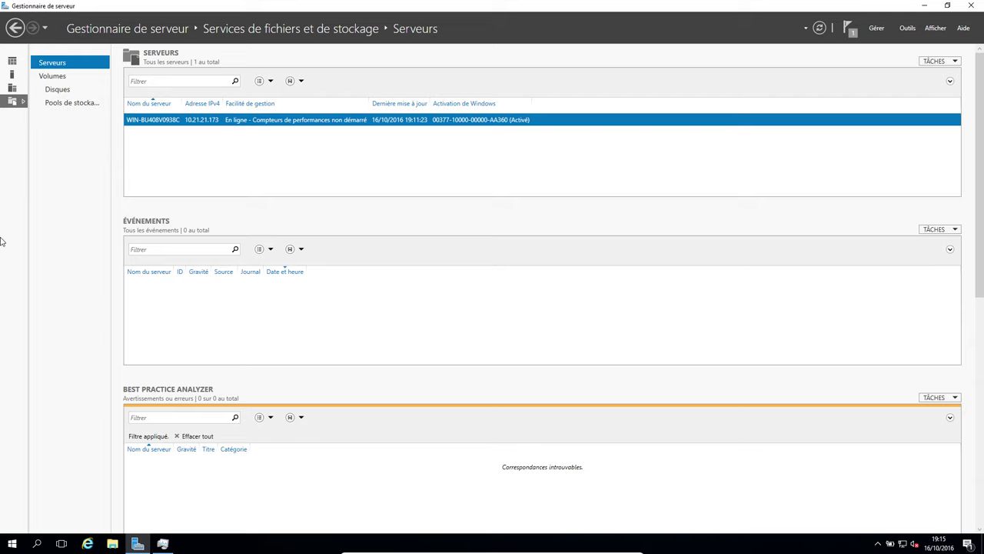
{"action": "left_click", "coordinate": [11, 61]}
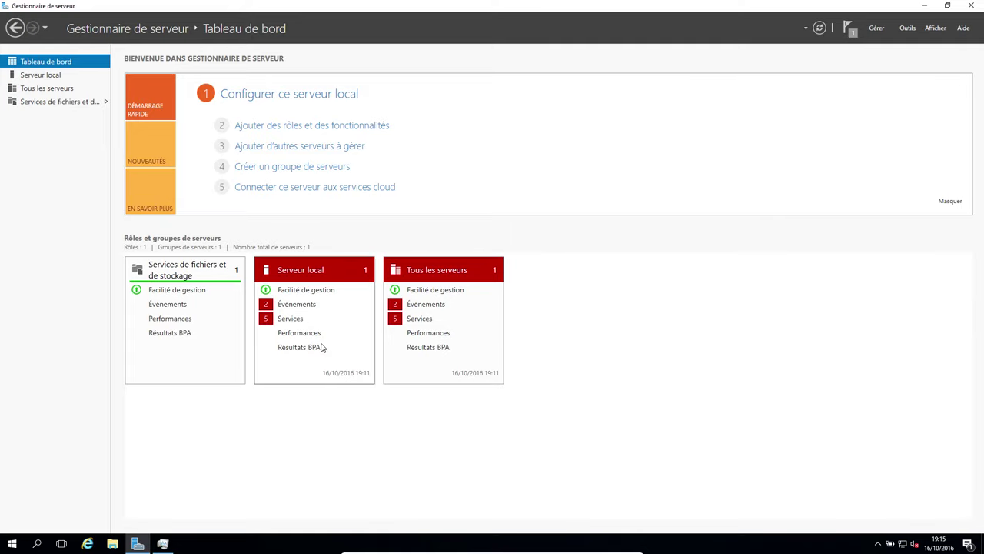
{"action": "left_click", "coordinate": [138, 543]}
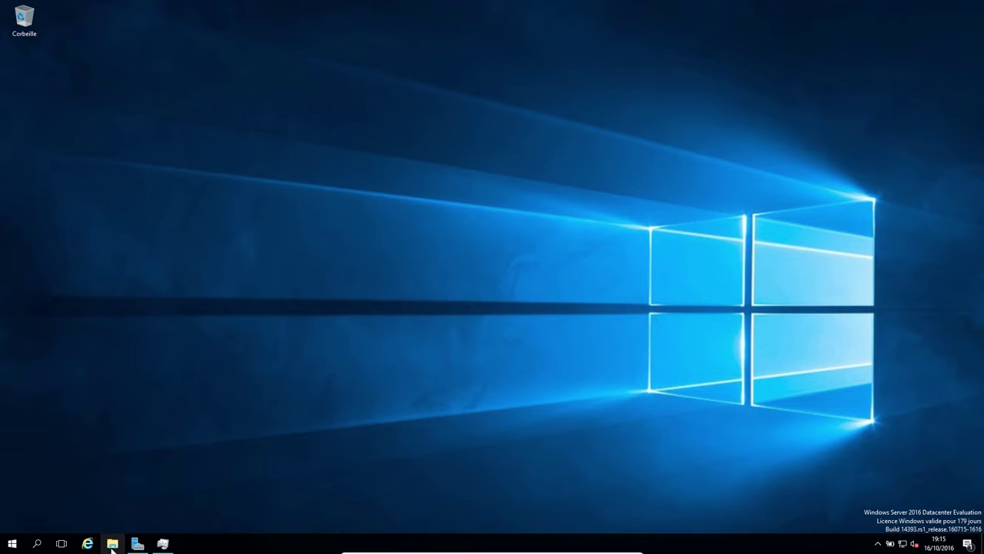
Open Explorateur de fichiers and browse Disque local (C:) and its PerfLogs folder, returning to the drive's root.
{"action": "left_click", "coordinate": [112, 543]}
{"action": "left_click_drag", "start_coordinate": [359, 124], "coordinate": [363, 100]}
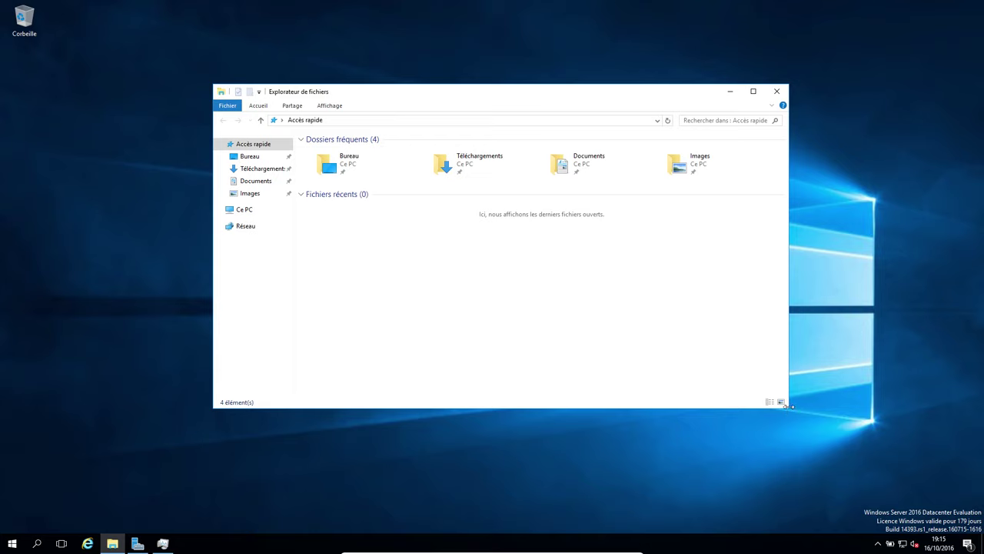
{"action": "left_click", "coordinate": [245, 209]}
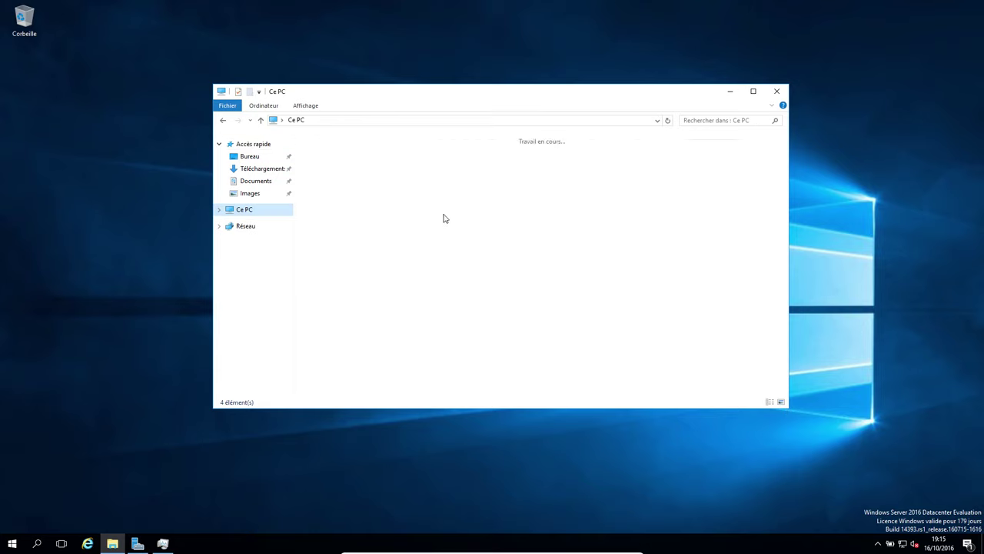
{"action": "left_click", "coordinate": [384, 238]}
{"action": "double_click", "coordinate": [384, 240]}
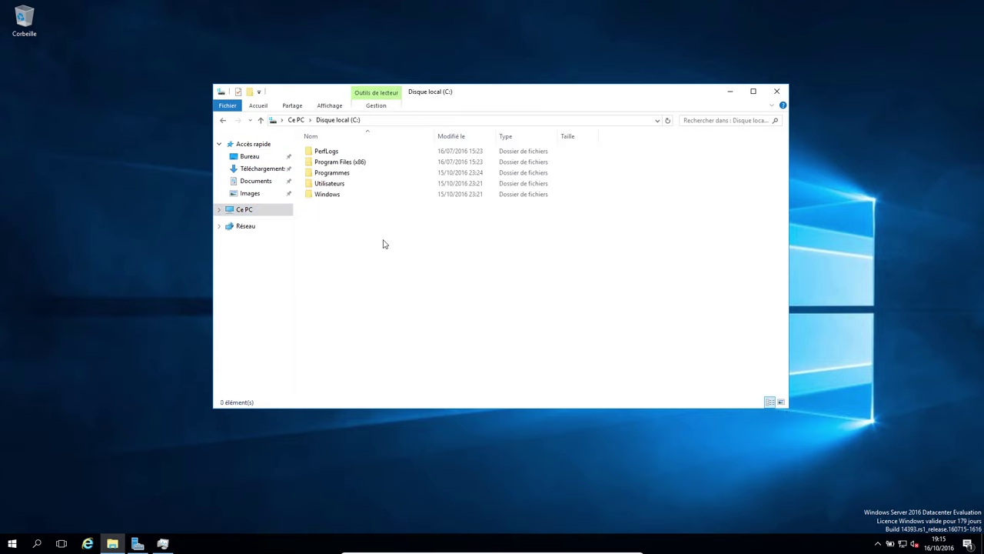
{"action": "double_click", "coordinate": [346, 150]}
{"action": "key", "text": "alt+Left"}
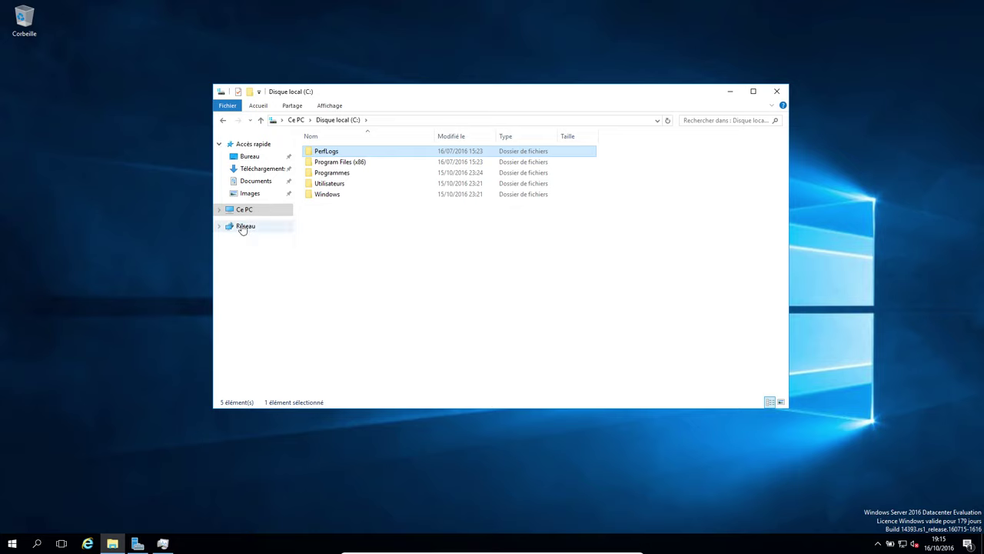
Create a new text document in the Téléchargements folder, keeping its default name.
{"action": "left_click", "coordinate": [259, 169]}
{"action": "right_click", "coordinate": [409, 189]}
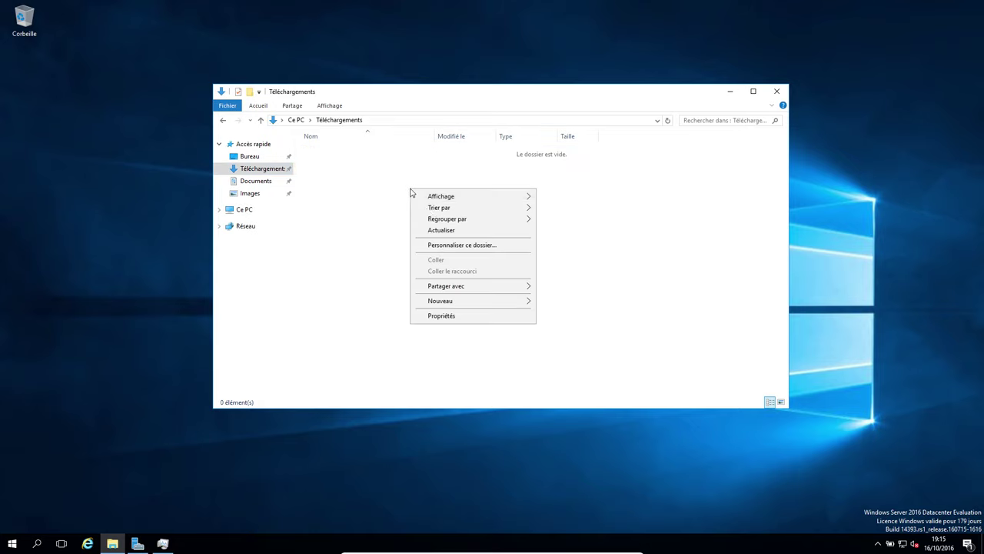
{"action": "mouse_move", "coordinate": [477, 303]}
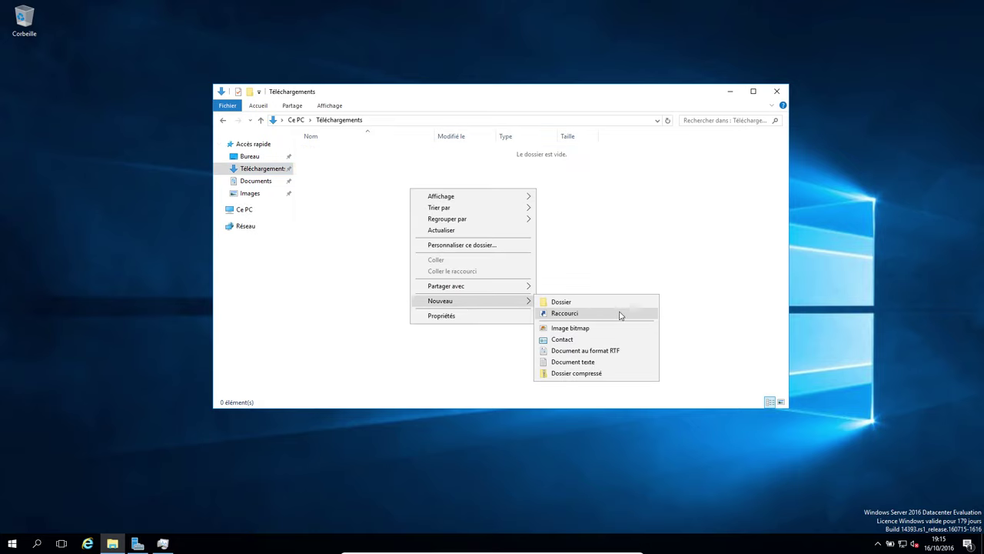
{"action": "left_click", "coordinate": [596, 362]}
{"action": "left_click", "coordinate": [455, 260]}
{"action": "left_click", "coordinate": [365, 155]}
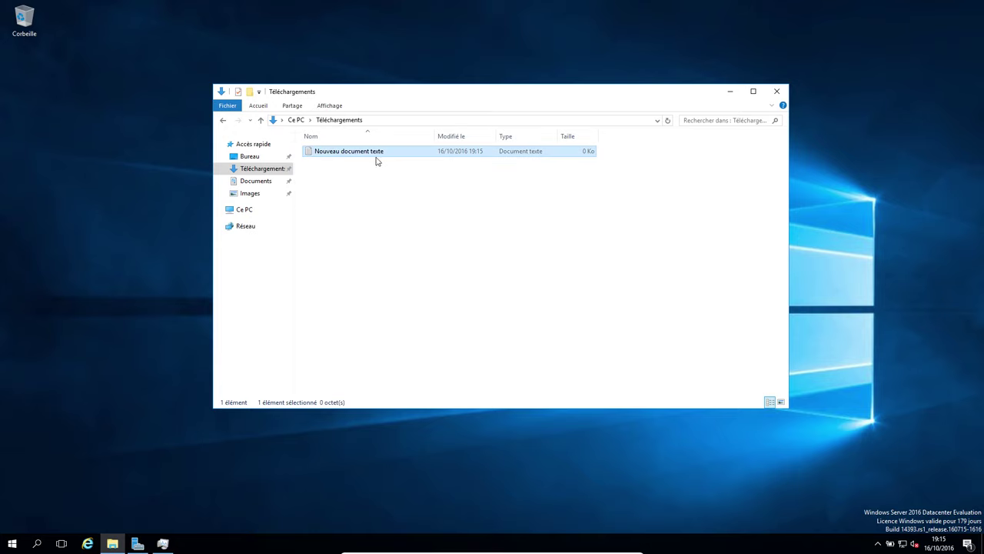
Turn off hiding extensions for known file types in the folder options, and close Explorateur de fichiers.
{"action": "left_click", "coordinate": [329, 106]}
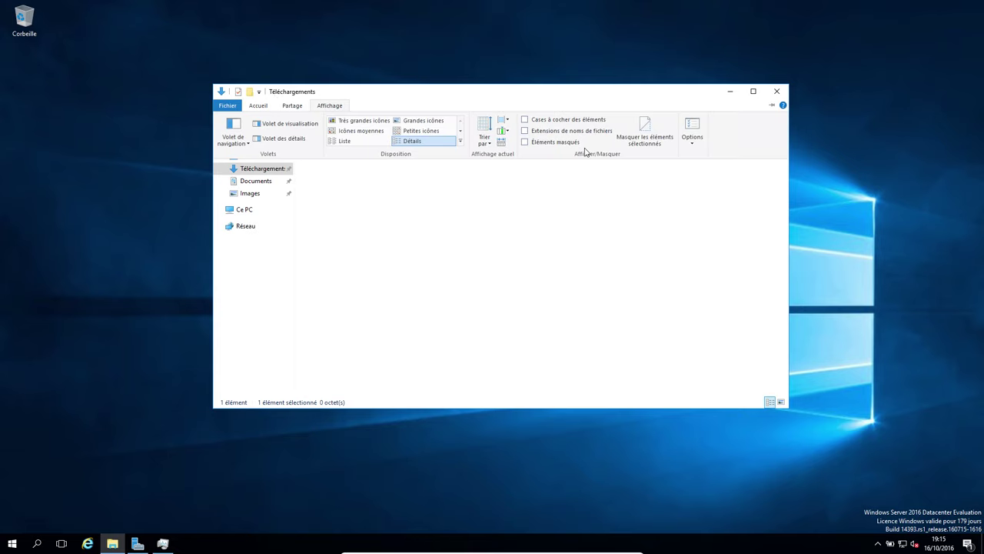
{"action": "left_click", "coordinate": [696, 135]}
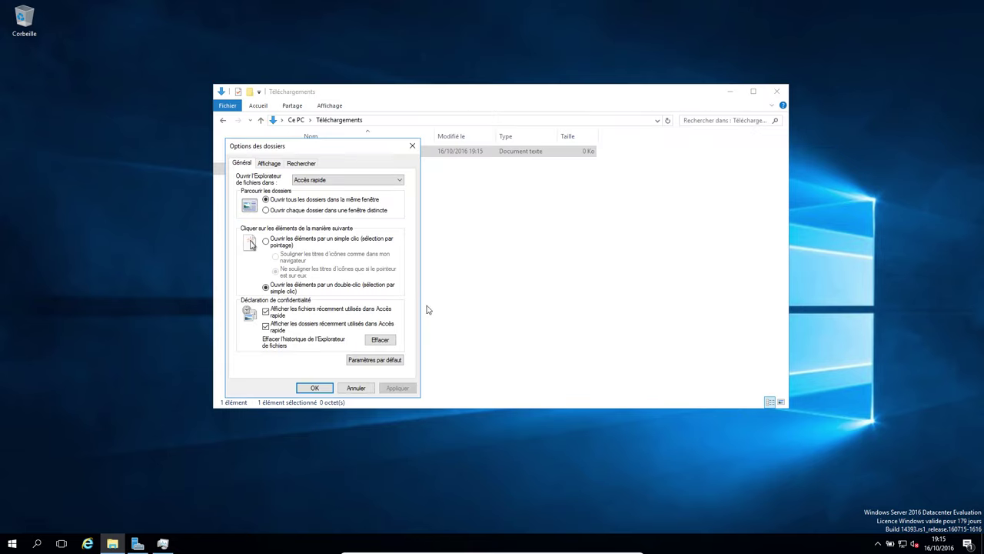
{"action": "left_click", "coordinate": [278, 166]}
{"action": "scroll", "coordinate": [278, 316], "scroll_direction": "down", "scroll_amount": 3}
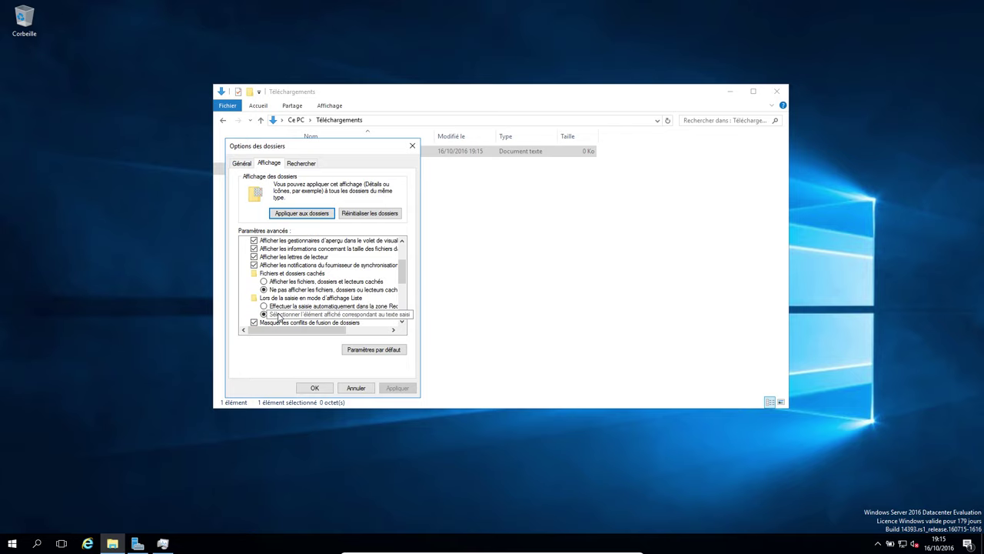
{"action": "scroll", "coordinate": [281, 326], "scroll_direction": "down", "scroll_amount": 1}
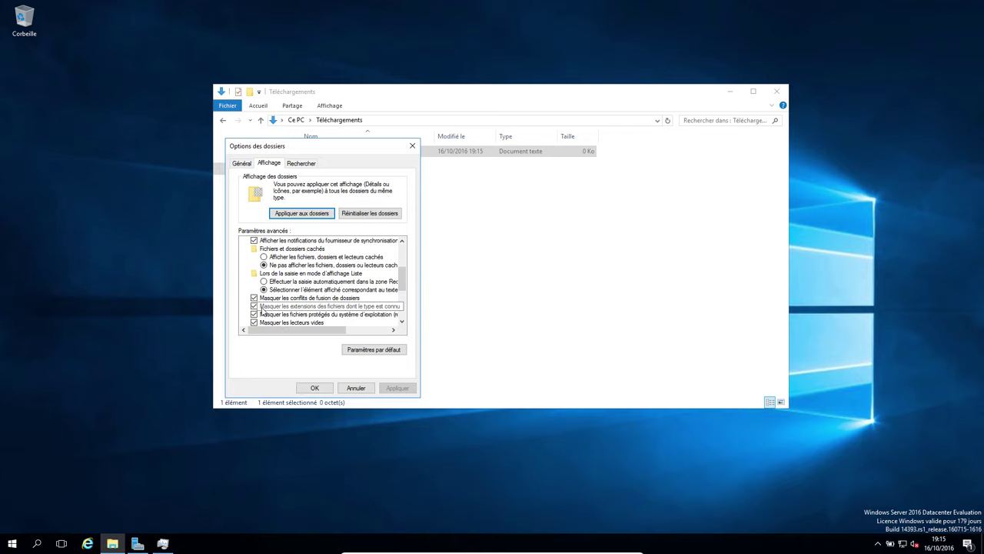
{"action": "left_click", "coordinate": [254, 307]}
{"action": "left_click", "coordinate": [304, 387]}
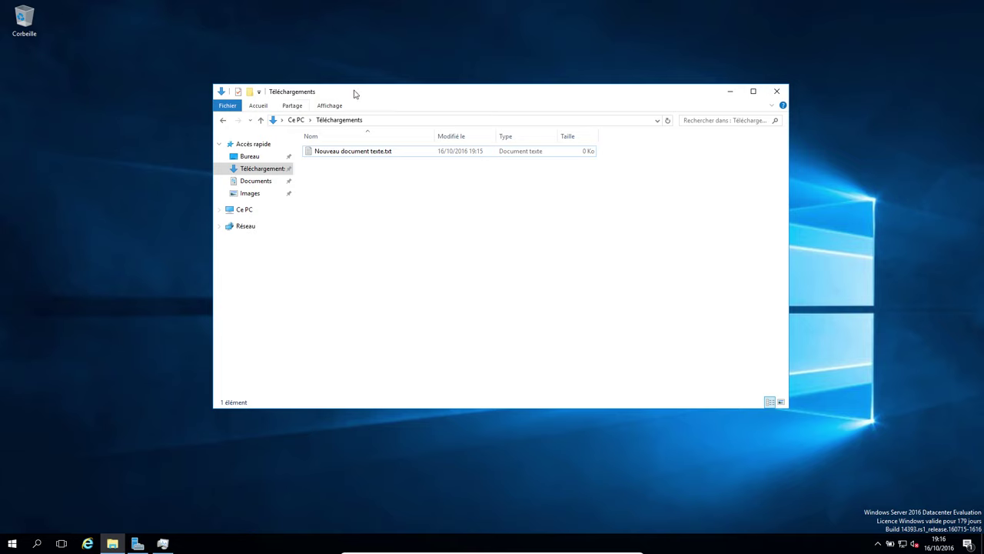
{"action": "left_click_drag", "start_coordinate": [355, 93], "coordinate": [406, 97]}
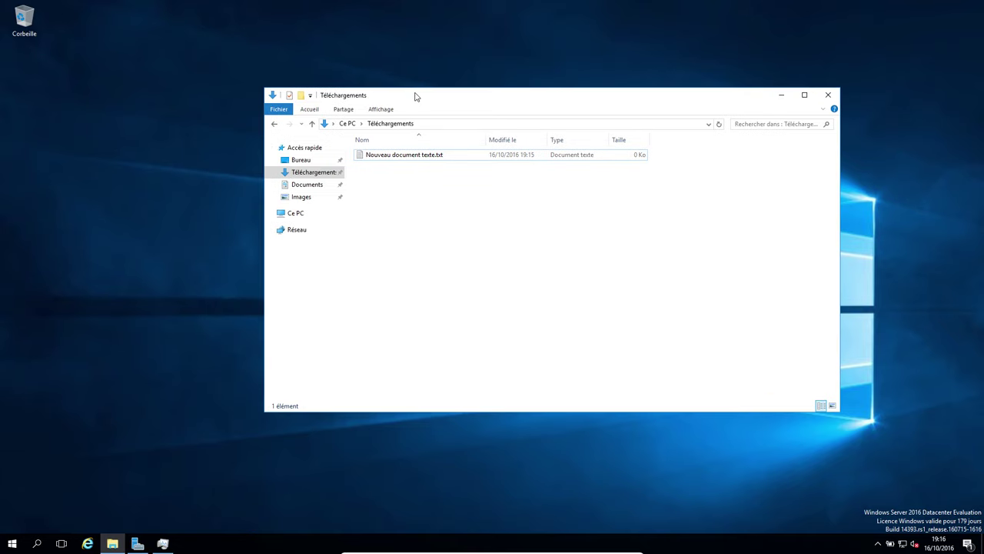
{"action": "left_click", "coordinate": [833, 96]}
Open Internet Explorer, check its version information, and close the information dialog.
{"action": "left_click", "coordinate": [88, 543]}
{"action": "left_click_drag", "start_coordinate": [424, 26], "coordinate": [629, 88]}
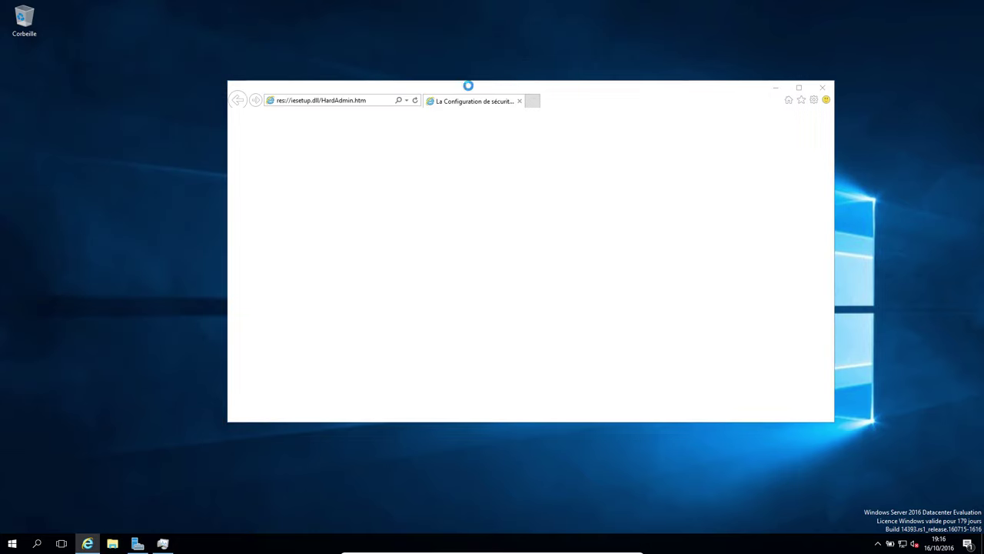
{"action": "left_click", "coordinate": [553, 336]}
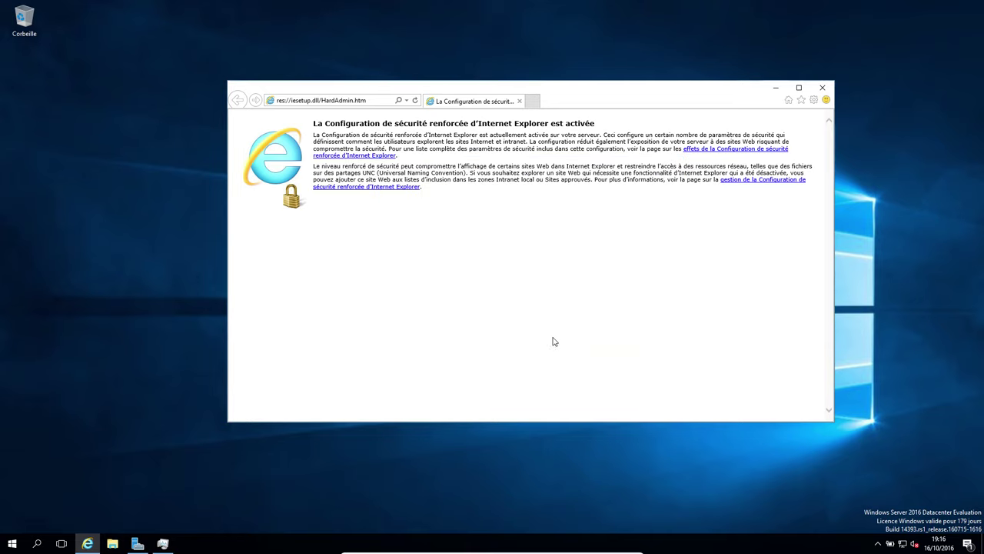
{"action": "left_click", "coordinate": [813, 100]}
{"action": "left_click", "coordinate": [690, 245]}
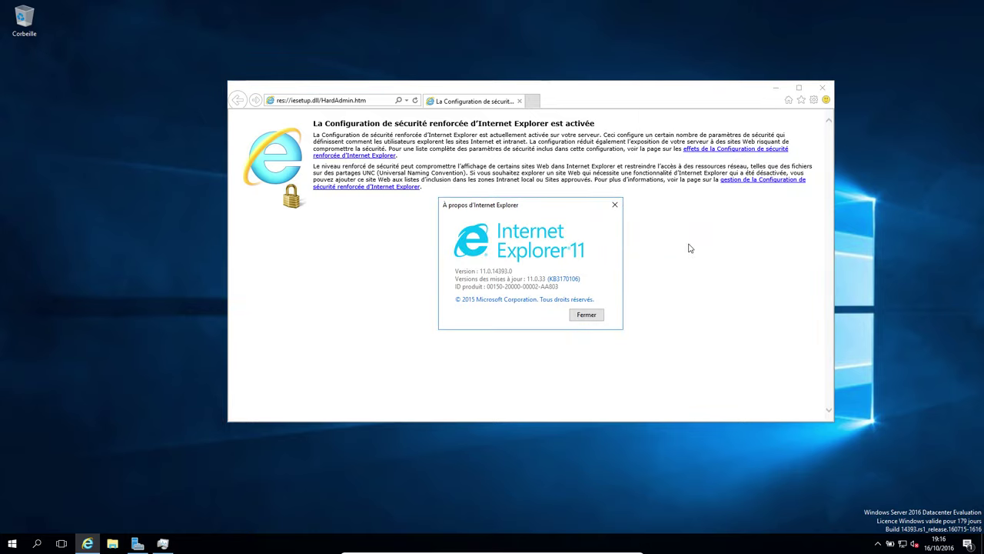
{"action": "left_click", "coordinate": [586, 316]}
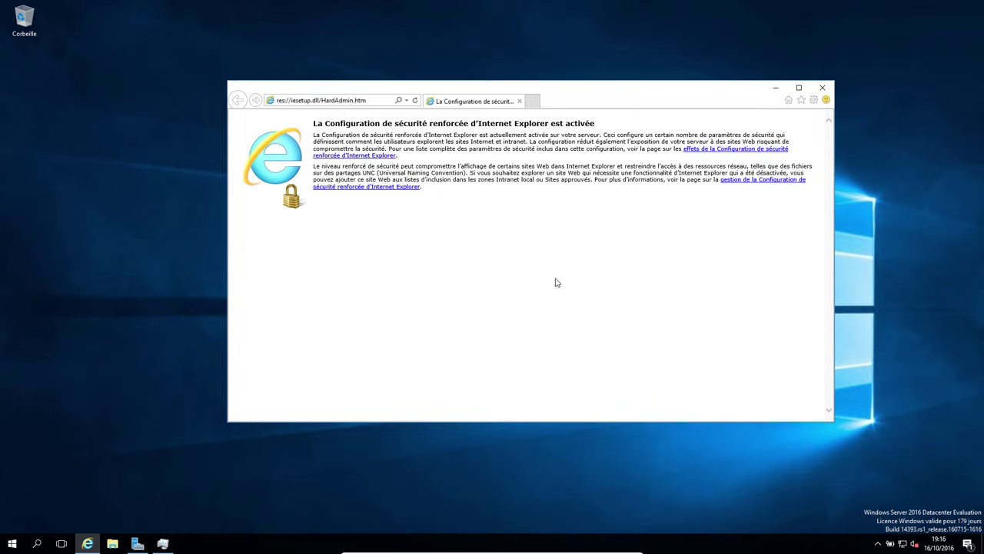
Browse to google.com, dismiss the blocked-content warning without adding the site as trusted, and close the browser.
{"action": "left_click", "coordinate": [356, 101]}
{"action": "type", "text": "google.com"}
{"action": "key", "text": "Return"}
{"action": "left_click", "coordinate": [506, 298]}
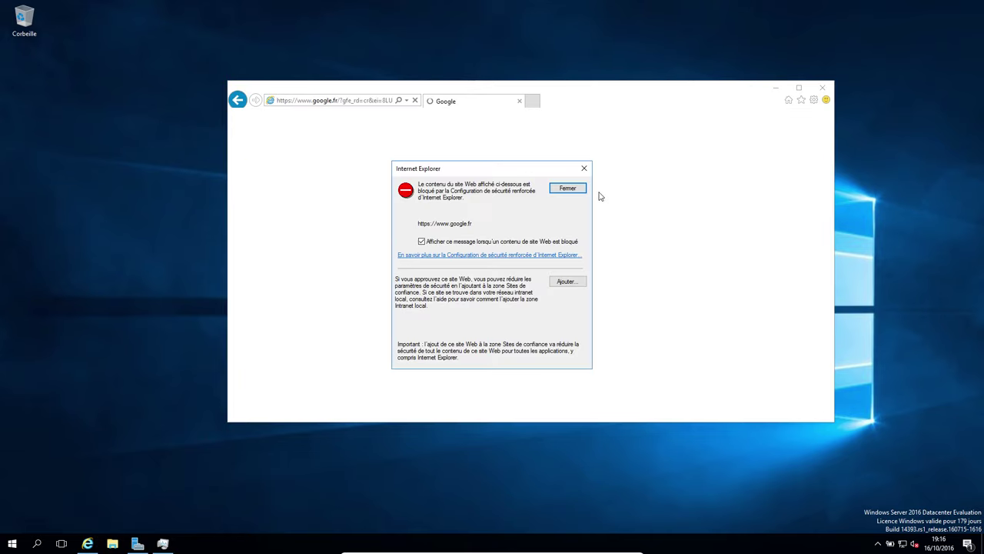
{"action": "left_click", "coordinate": [567, 188]}
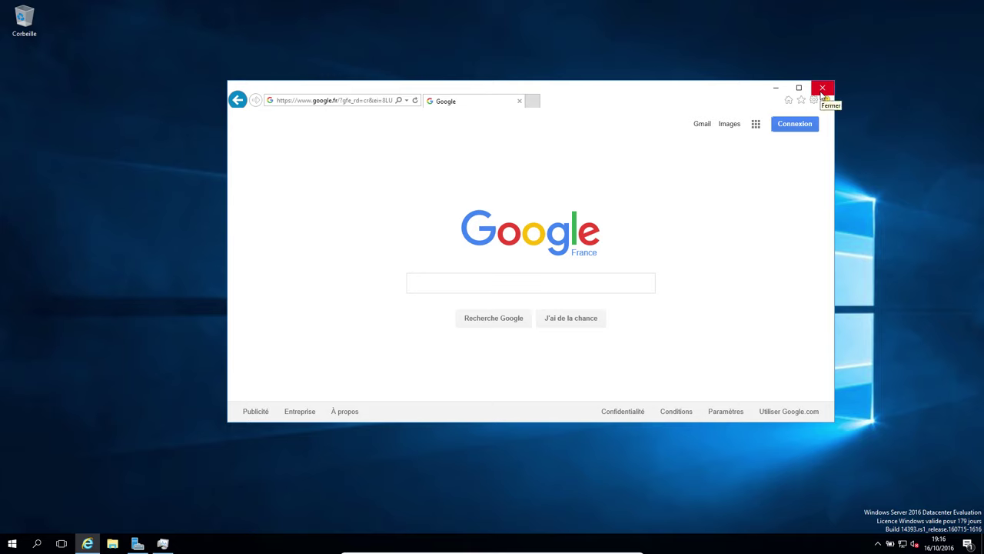
{"action": "left_click", "coordinate": [822, 90]}
Glance at Gestionnaire des tâches, switch back to Gestionnaire de serveur, and check the feature installation status in the notifications.
{"action": "left_click", "coordinate": [164, 542]}
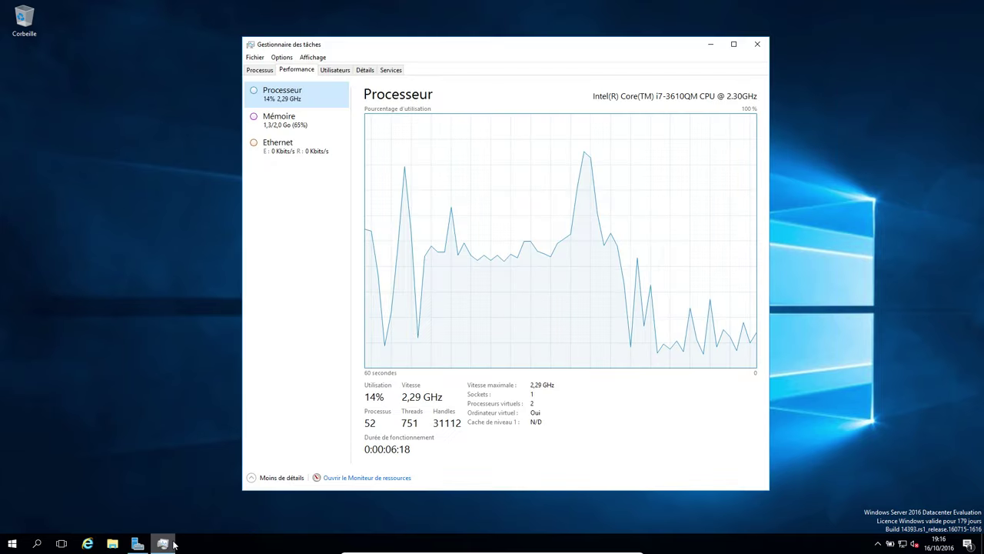
{"action": "left_click", "coordinate": [163, 543]}
{"action": "left_click", "coordinate": [139, 543]}
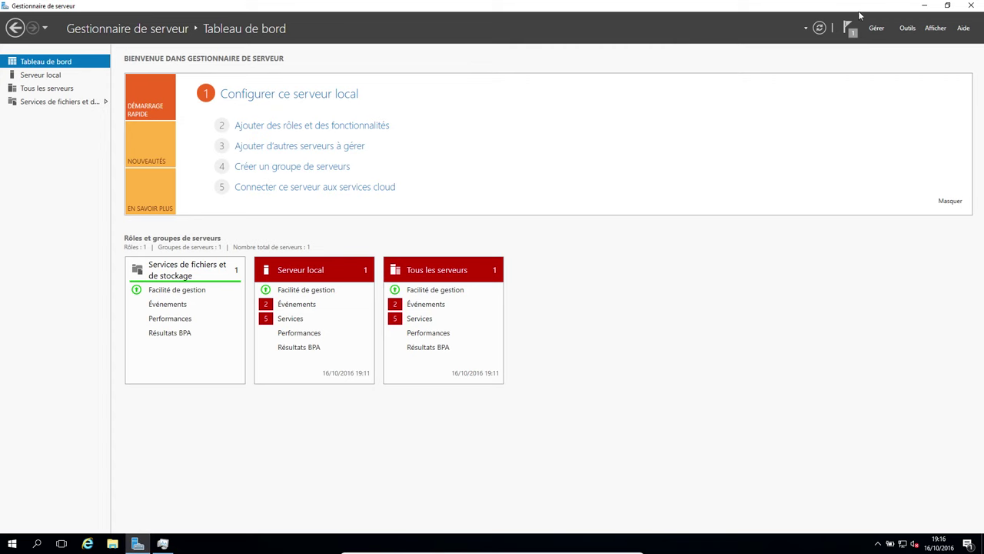
{"action": "left_click", "coordinate": [848, 28]}
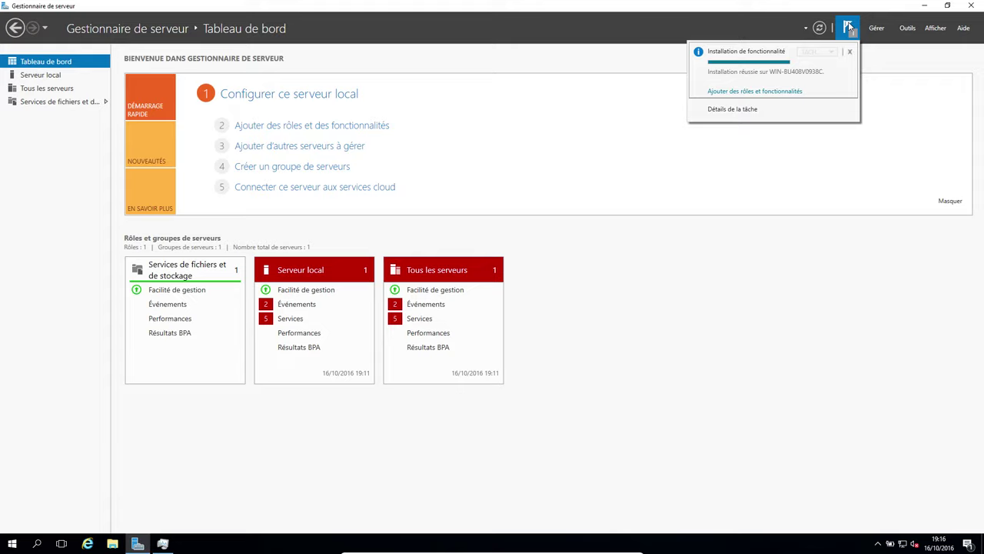
{"action": "left_click", "coordinate": [848, 28]}
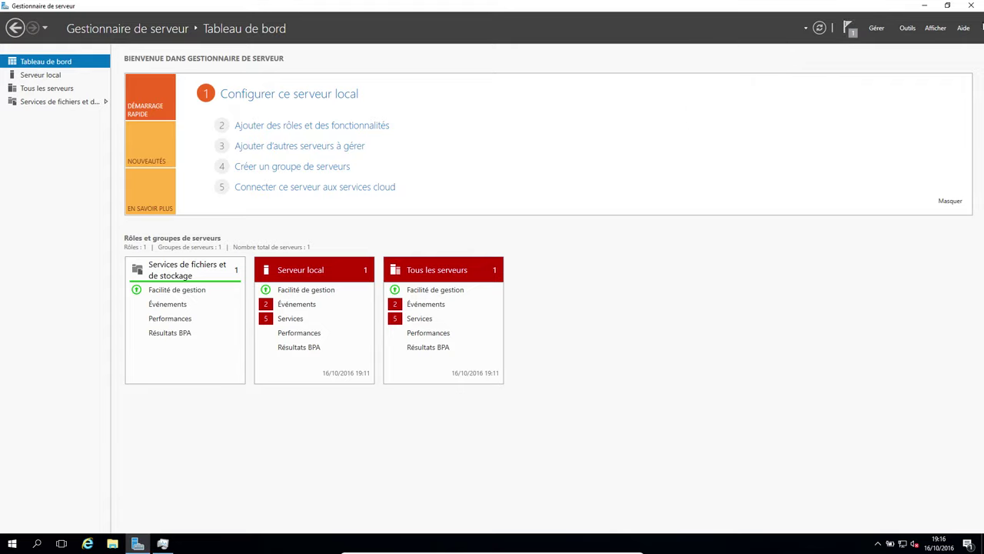
Open Outils d'administration, launch the DHCP and DNS consoles from it, and close the tools folder.
{"action": "left_click", "coordinate": [970, 5]}
{"action": "left_click", "coordinate": [12, 544]}
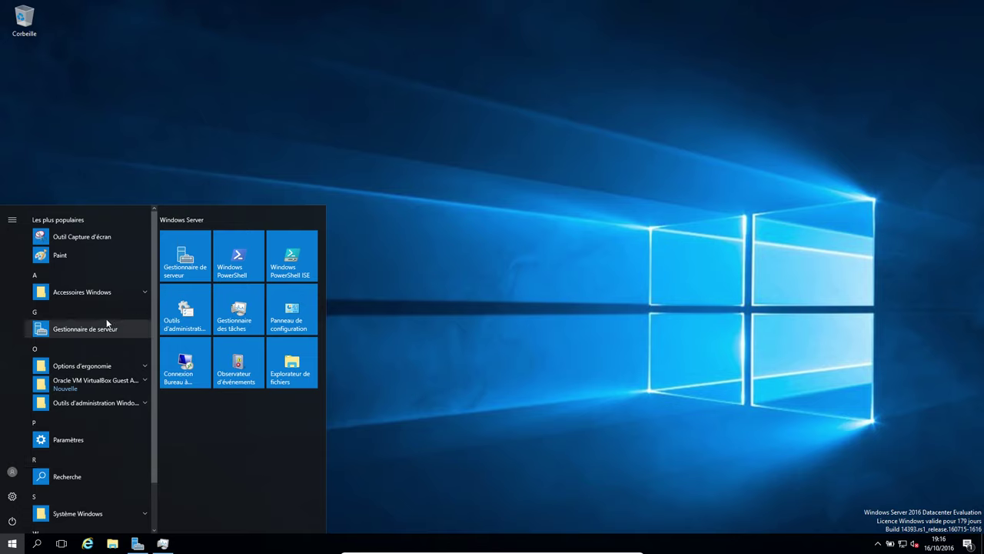
{"action": "scroll", "coordinate": [113, 333], "scroll_direction": "down", "scroll_amount": 1}
{"action": "scroll", "coordinate": [119, 373], "scroll_direction": "up", "scroll_amount": 1}
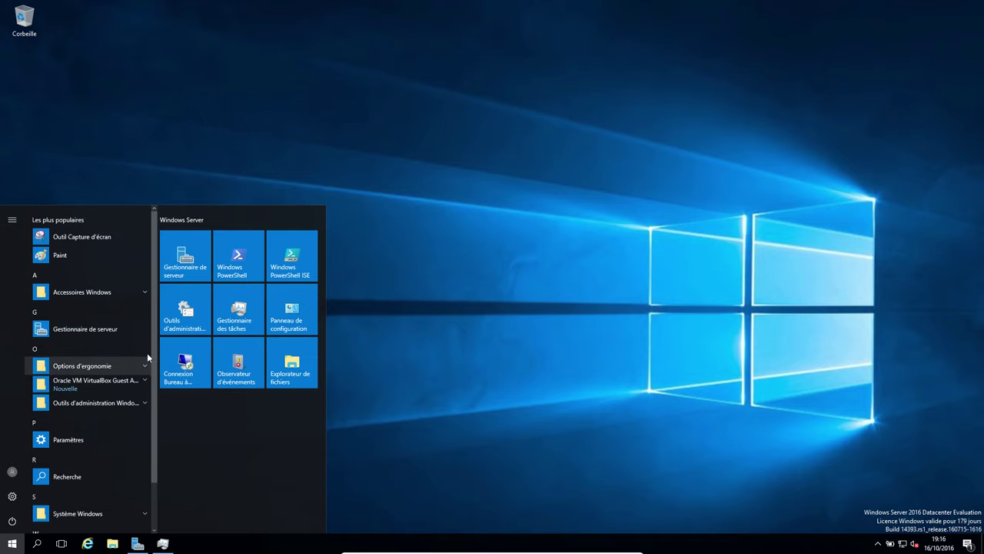
{"action": "left_click", "coordinate": [189, 310]}
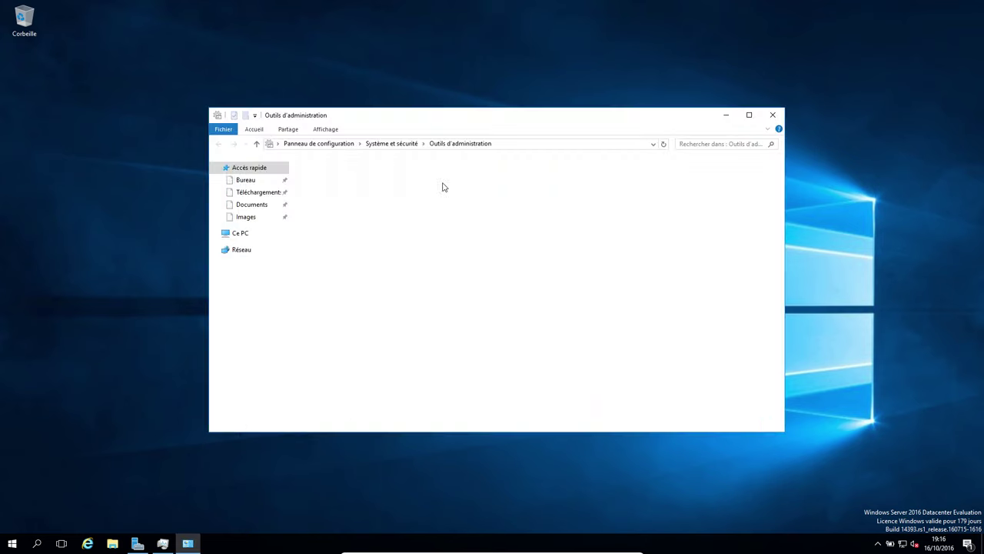
{"action": "double_click", "coordinate": [325, 219]}
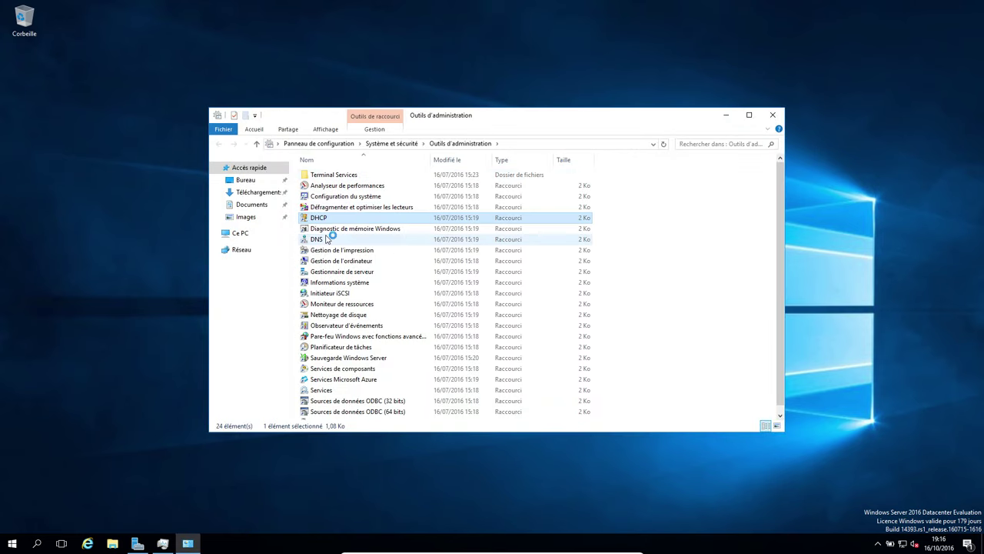
{"action": "double_click", "coordinate": [326, 239]}
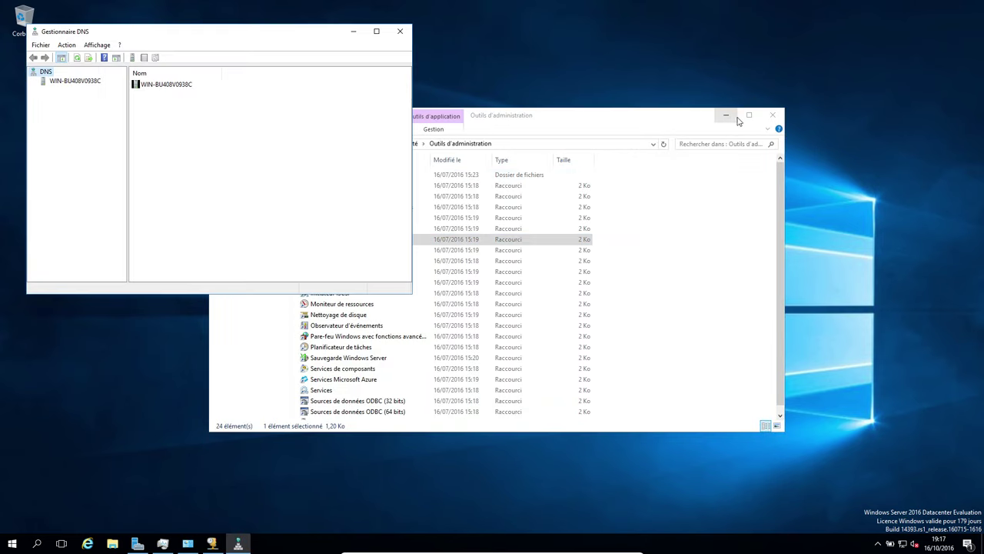
{"action": "left_click", "coordinate": [726, 115]}
Move Gestionnaire DNS clear of the DHCP console and enlarge the DHCP window so both consoles sit side by side.
{"action": "left_click_drag", "start_coordinate": [151, 37], "coordinate": [561, 39]}
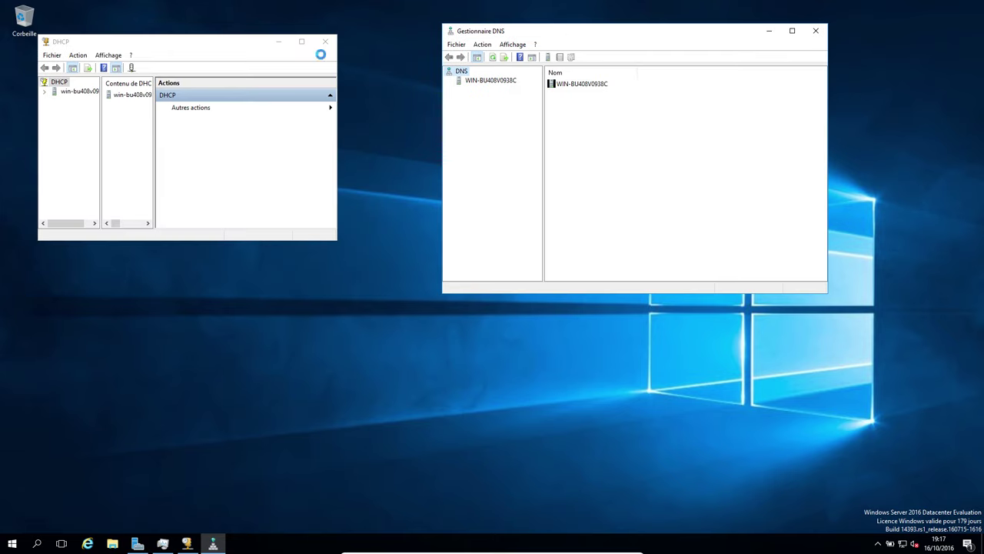
{"action": "left_click", "coordinate": [337, 241]}
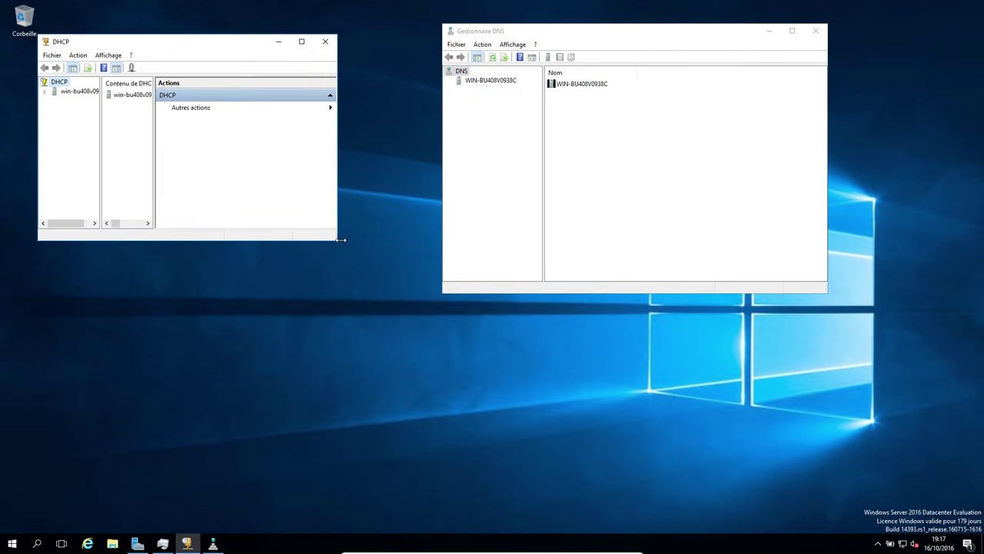
{"action": "left_click_drag", "start_coordinate": [338, 243], "coordinate": [444, 358]}
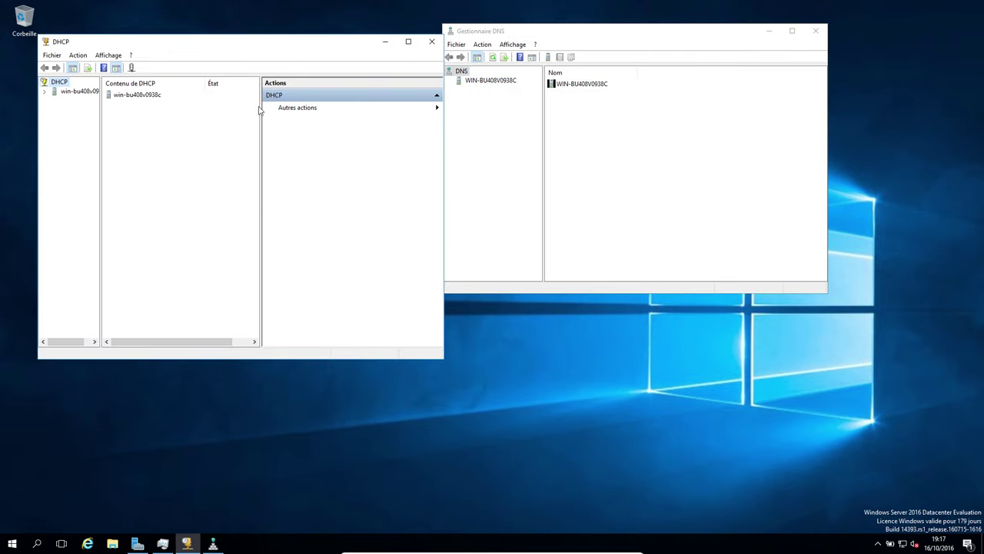
{"action": "left_click_drag", "start_coordinate": [605, 43], "coordinate": [662, 113]}
Expand the server in Gestionnaire DNS, inspect the Redirecteurs properties without changing them, and close the console.
{"action": "double_click", "coordinate": [543, 152]}
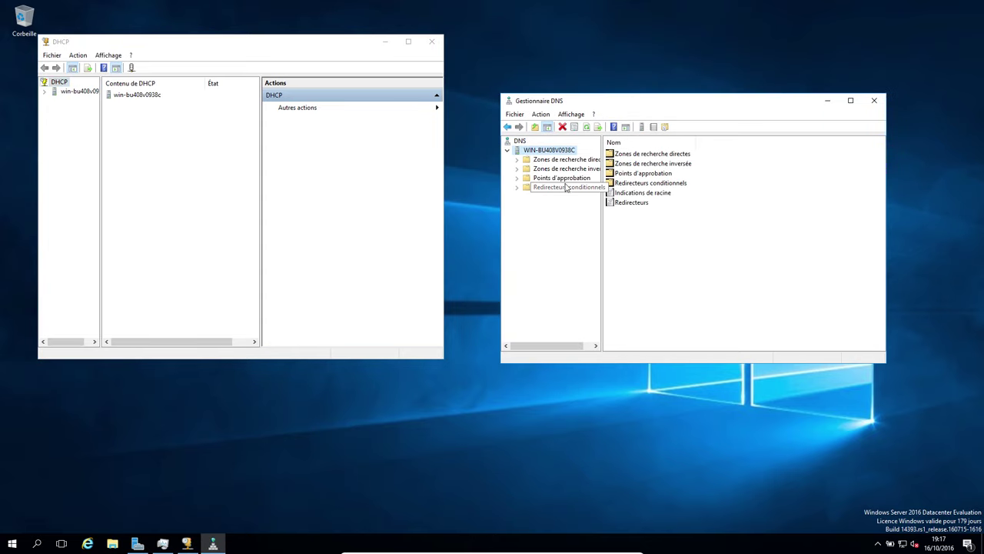
{"action": "right_click", "coordinate": [630, 206]}
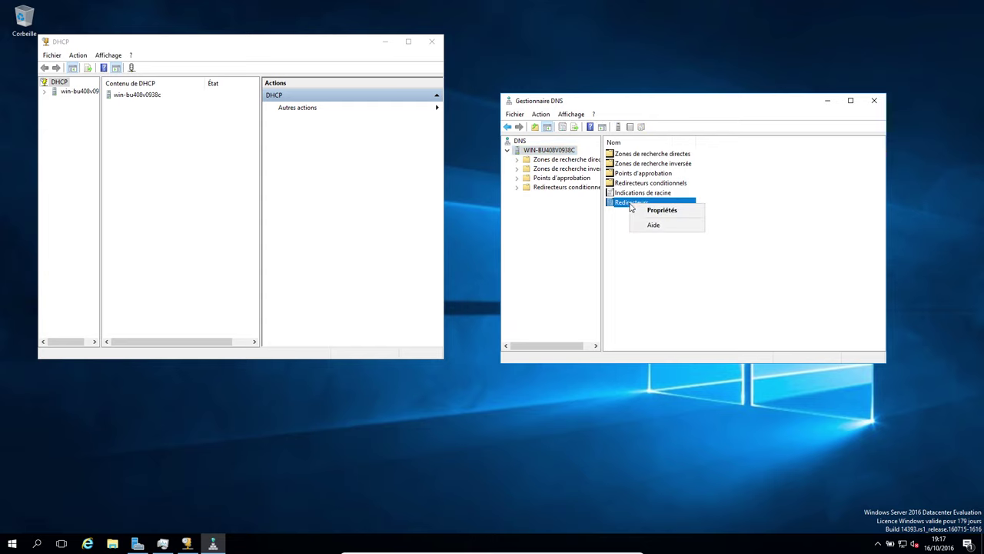
{"action": "left_click", "coordinate": [646, 213]}
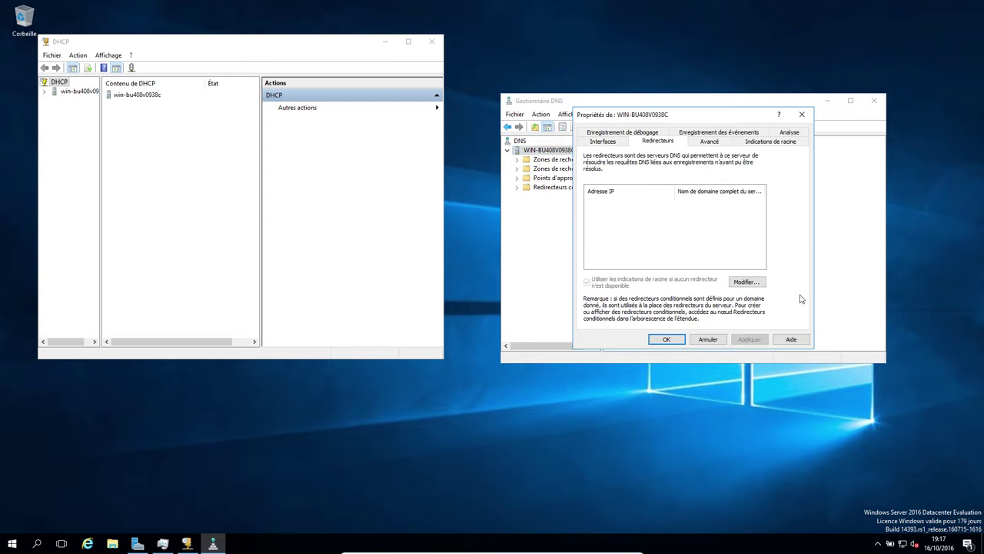
{"action": "left_click", "coordinate": [708, 339]}
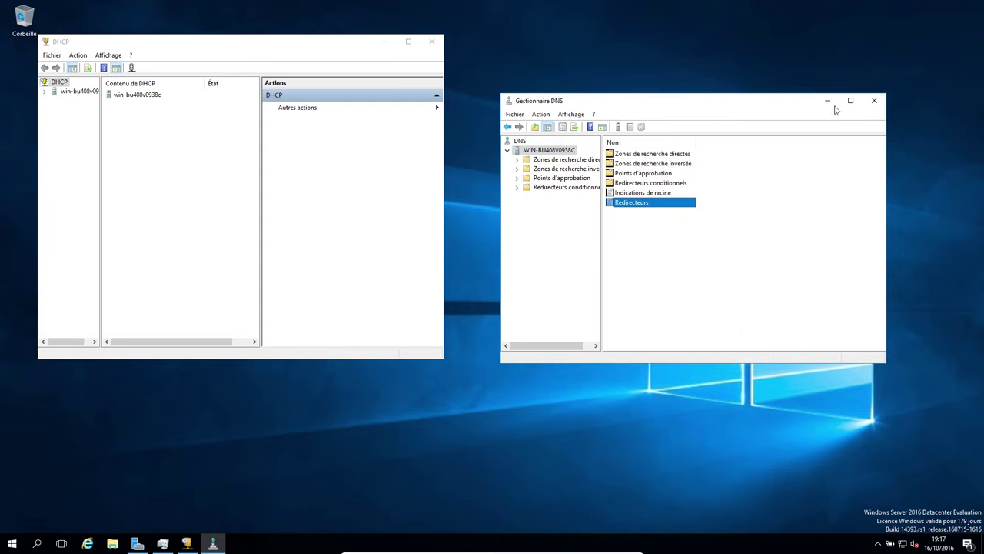
{"action": "left_click", "coordinate": [875, 100]}
Enlarge the DHCP console, expand the server and its IPv4 node, and widen the tree so the entries are readable.
{"action": "left_click_drag", "start_coordinate": [277, 45], "coordinate": [478, 46]}
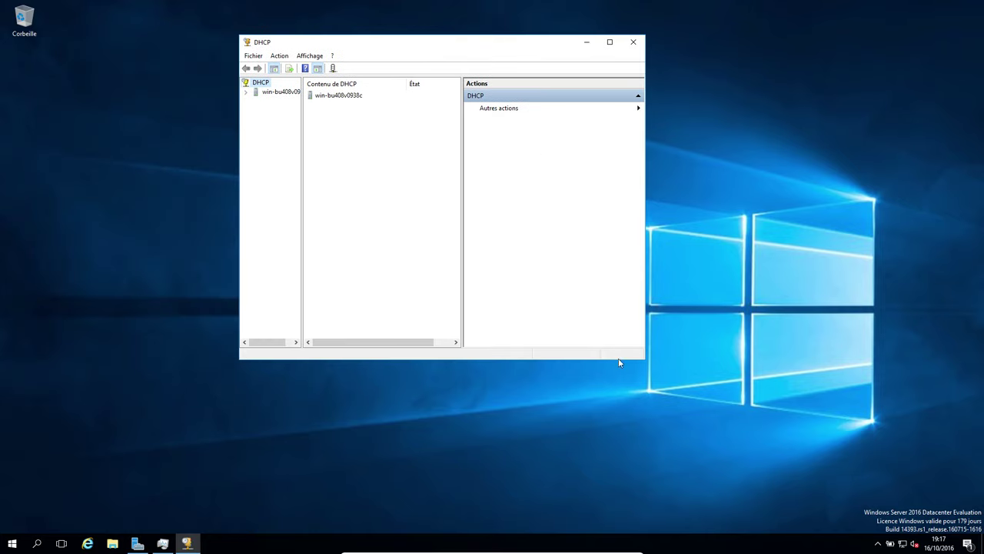
{"action": "left_click_drag", "start_coordinate": [645, 359], "coordinate": [845, 449]}
{"action": "left_click", "coordinate": [279, 92]}
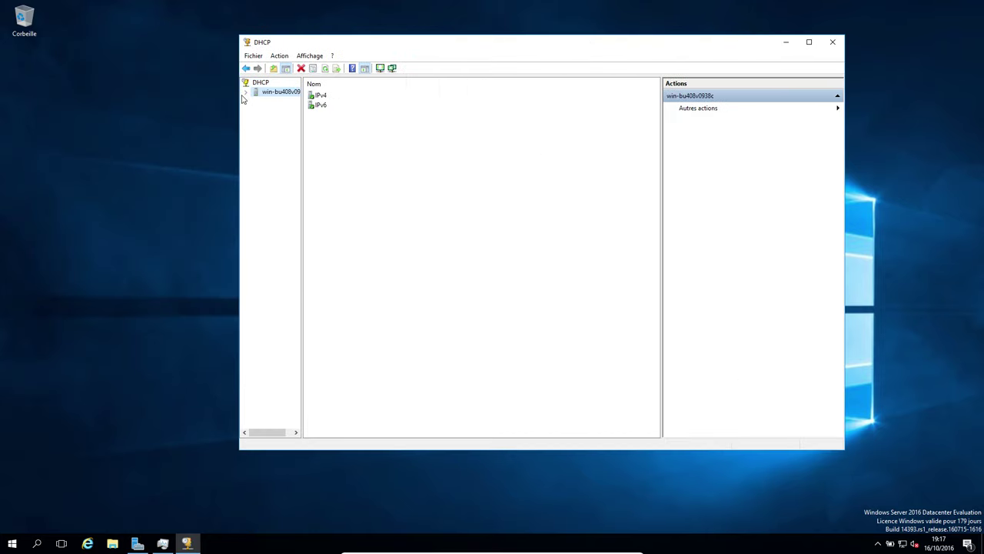
{"action": "left_click", "coordinate": [245, 92]}
{"action": "left_click", "coordinate": [269, 100]}
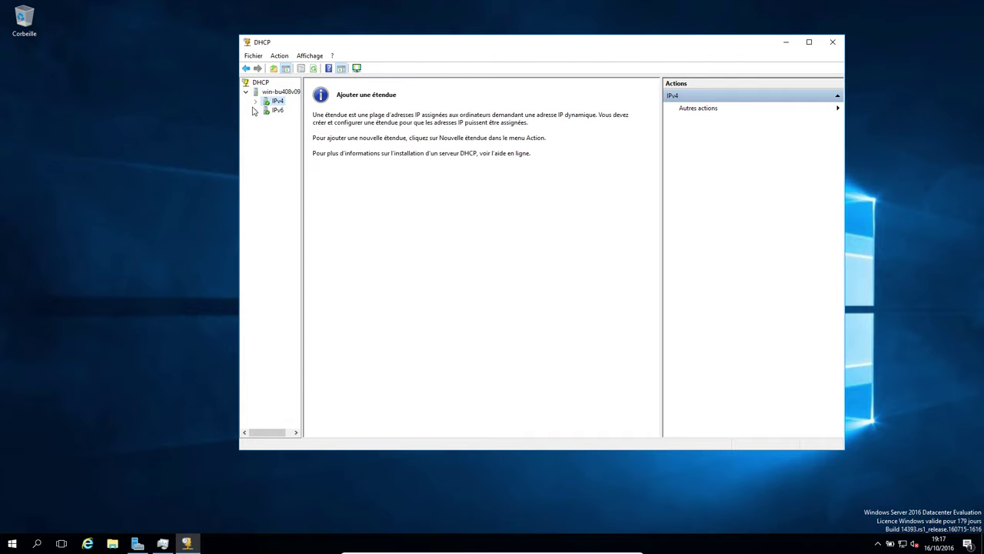
{"action": "left_click", "coordinate": [256, 101]}
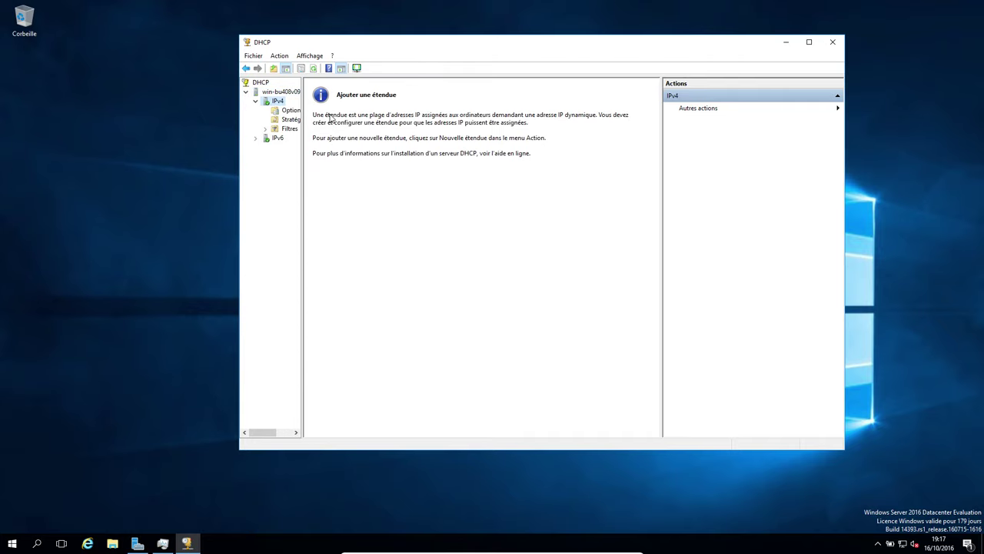
{"action": "left_click_drag", "start_coordinate": [304, 128], "coordinate": [361, 124]}
{"action": "left_click", "coordinate": [295, 111]}
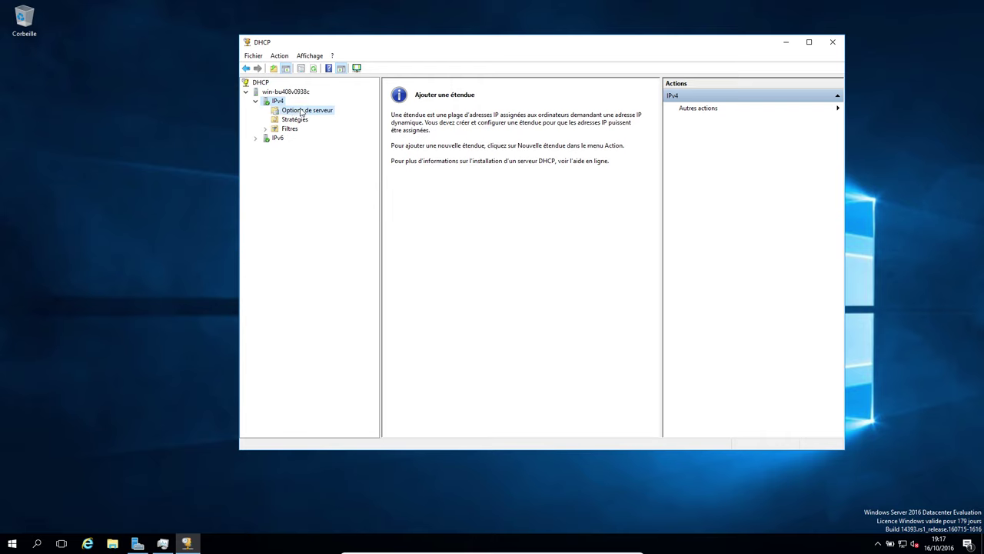
Start a new scope under IPv4 and name it dhcp.
{"action": "right_click", "coordinate": [276, 102]}
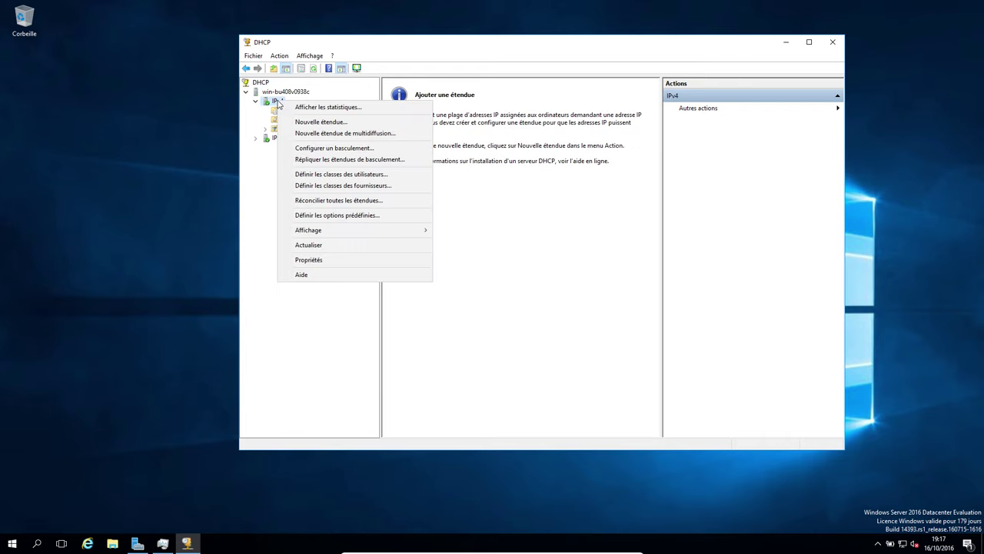
{"action": "left_click", "coordinate": [321, 121]}
{"action": "left_click", "coordinate": [604, 343]}
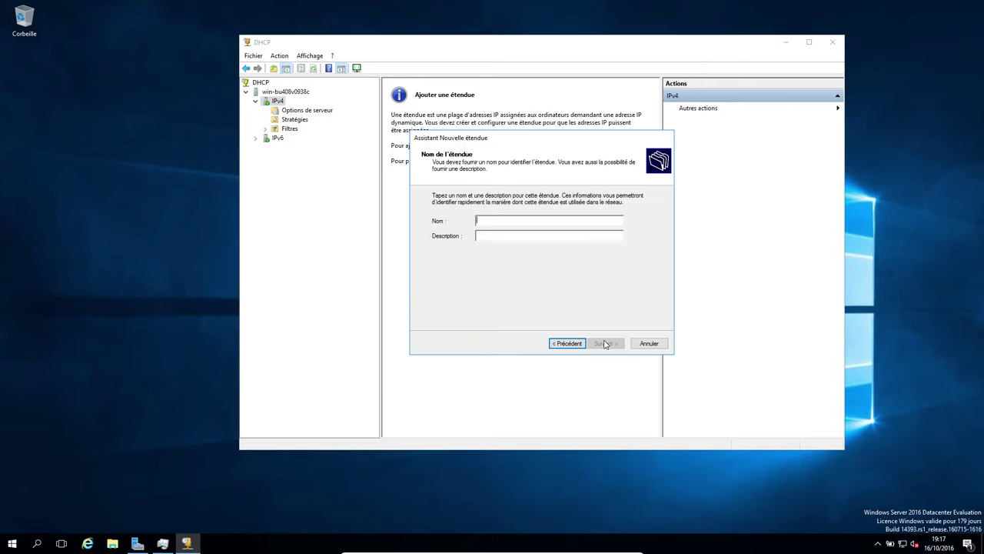
{"action": "type", "text": "dhcp"}
{"action": "left_click", "coordinate": [609, 345]}
Set the scope's address range from 10.21.21.200 to 10.21.21.210 and adjust the subnet mask length.
{"action": "type", "text": "10.21.2"}
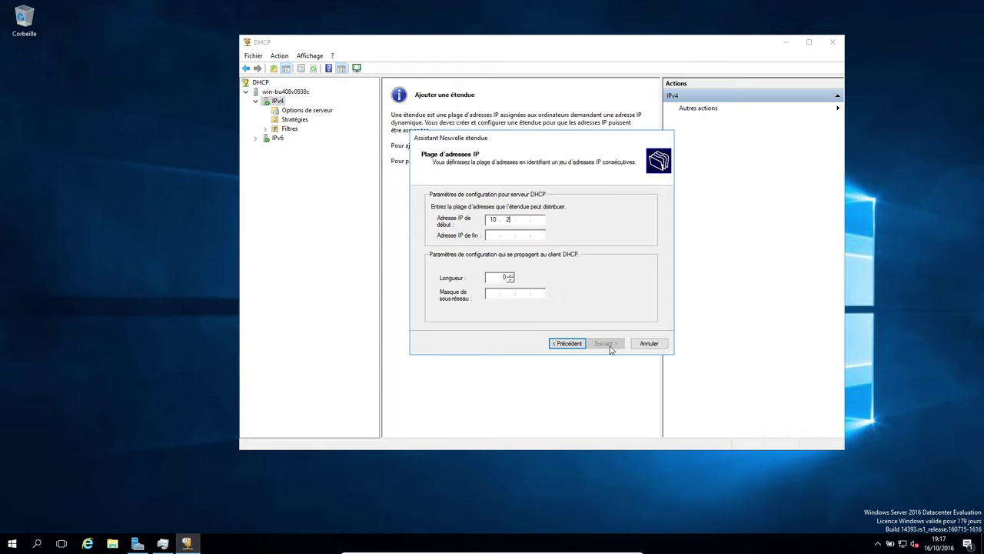
{"action": "type", "text": "1.200"}
{"action": "key", "text": "Tab"}
{"action": "type", "text": "10 . 21 . 21 . 210"}
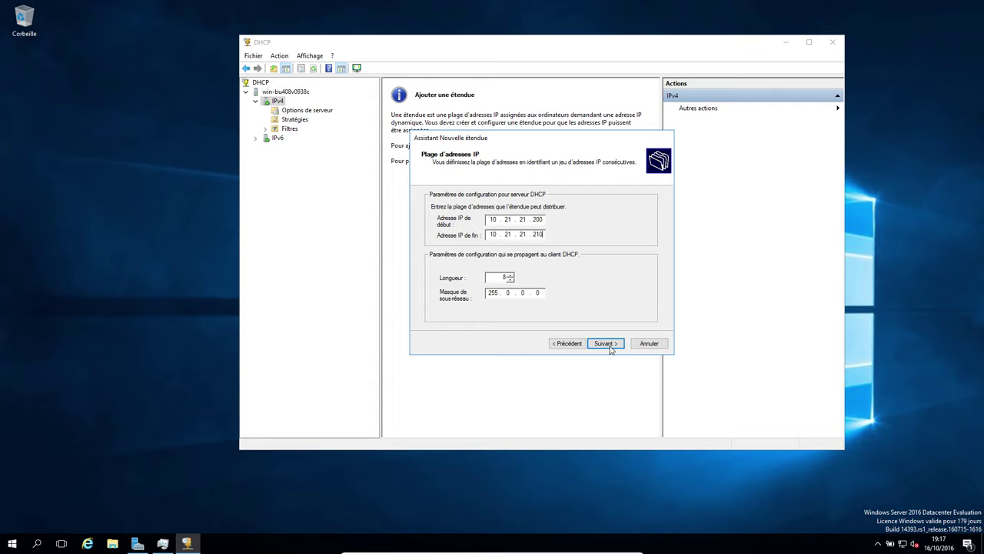
{"action": "double_click", "coordinate": [507, 292]}
{"action": "double_click", "coordinate": [496, 277]}
{"action": "type", "text": "16"}
{"action": "left_click", "coordinate": [606, 343]}
Leave the scope without exclusions and add 10.21.21.254 as the default gateway.
{"action": "left_click", "coordinate": [605, 344]}
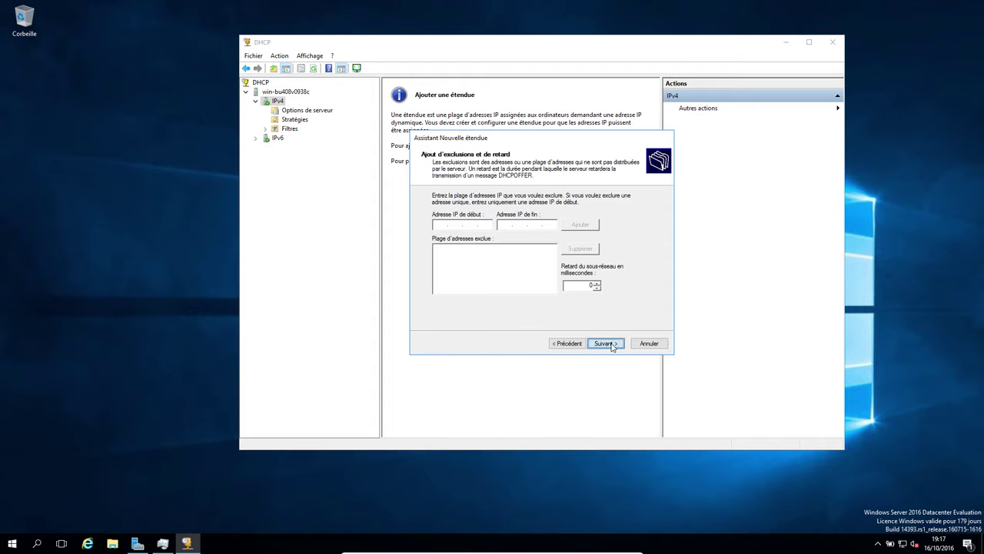
{"action": "left_click", "coordinate": [606, 344]}
{"action": "left_click", "coordinate": [605, 344]}
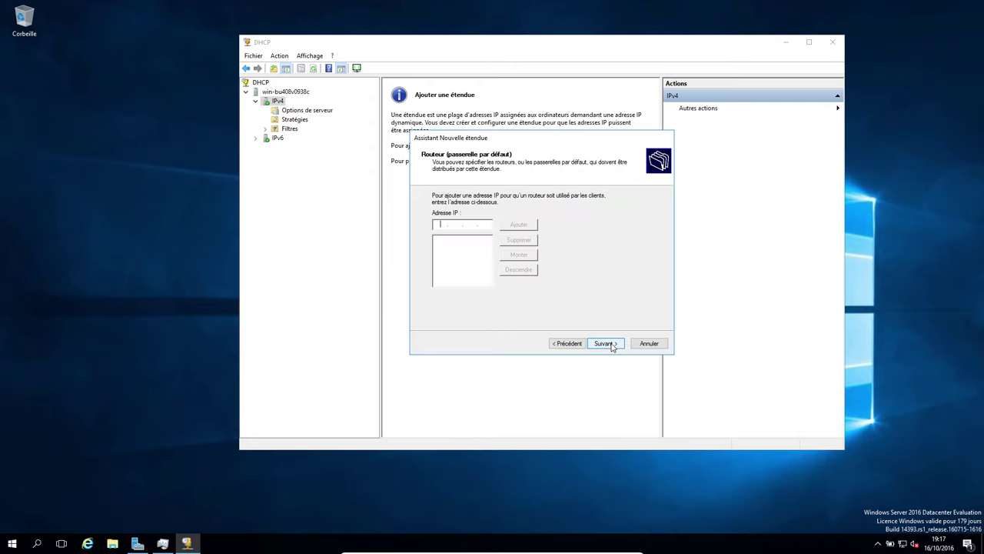
{"action": "left_click", "coordinate": [605, 344]}
{"action": "left_click", "coordinate": [567, 343]}
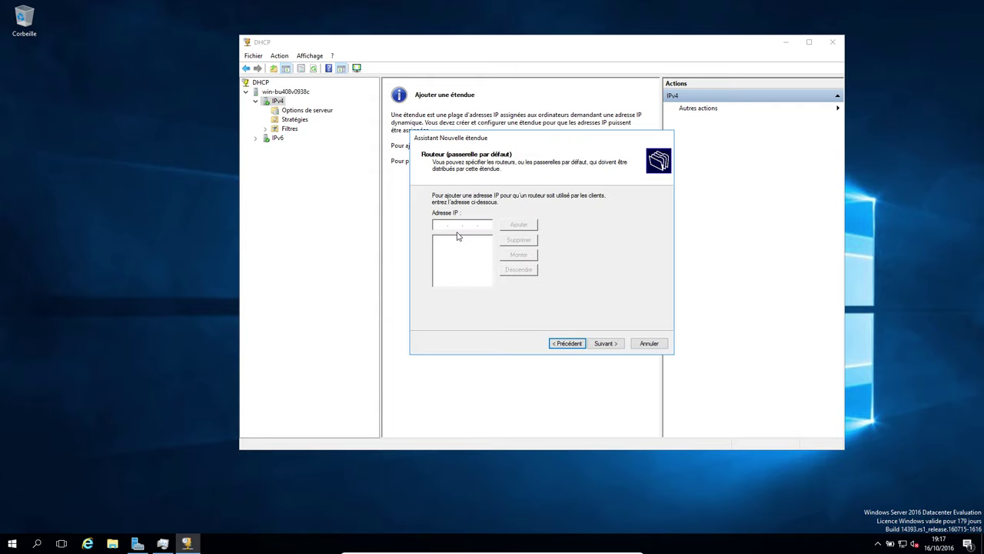
{"action": "type", "text": "10.21.21.24"}
{"action": "key", "text": "BackSpace"}
{"action": "type", "text": "54"}
{"action": "left_click", "coordinate": [519, 224]}
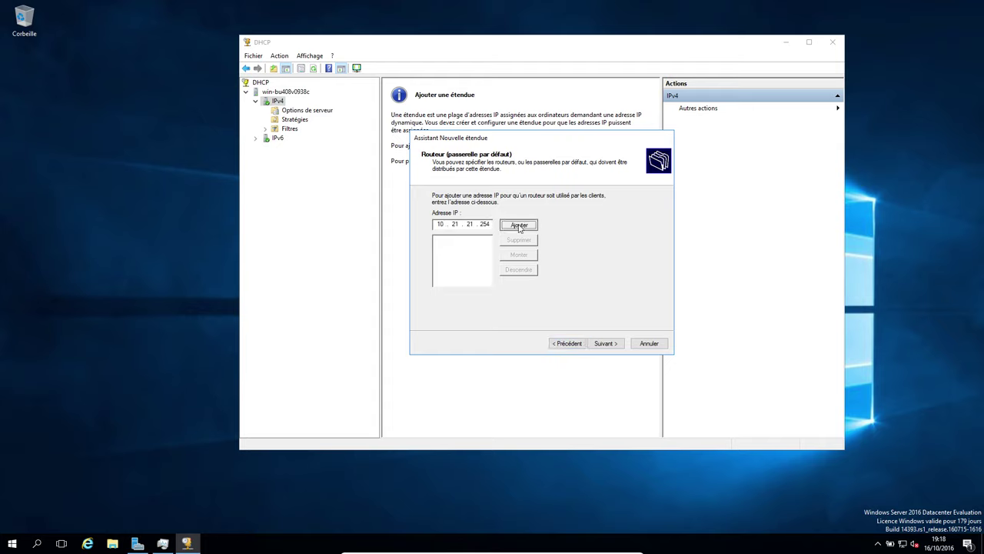
{"action": "left_click", "coordinate": [603, 344]}
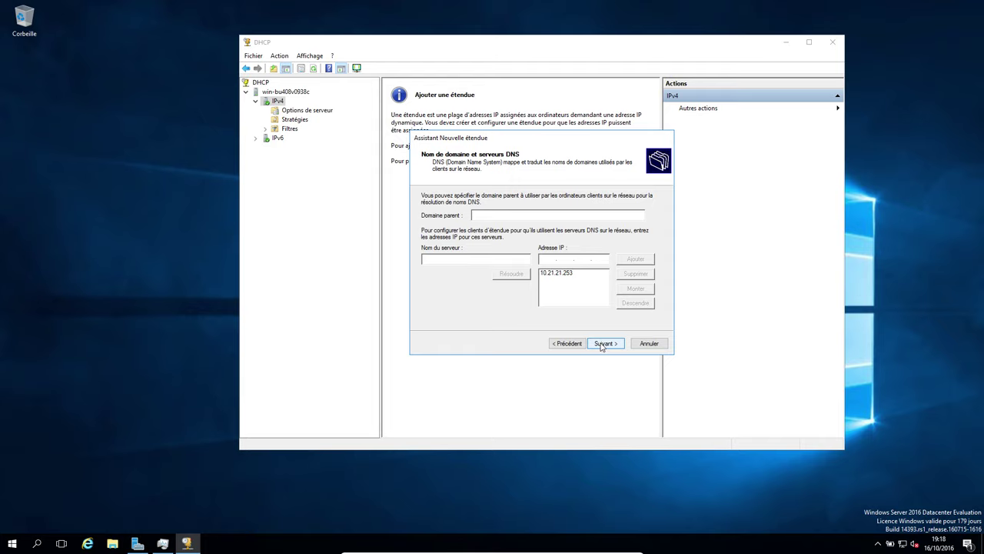
Keep the listed DNS server, leave WINS servers empty, and finish the scope wizard with immediate activation.
{"action": "left_click", "coordinate": [603, 344]}
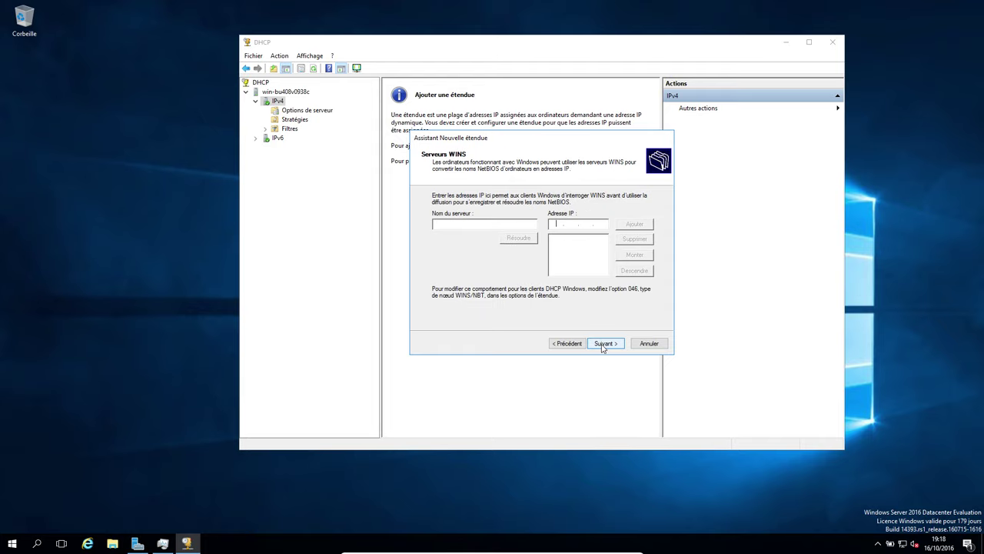
{"action": "left_click", "coordinate": [602, 344]}
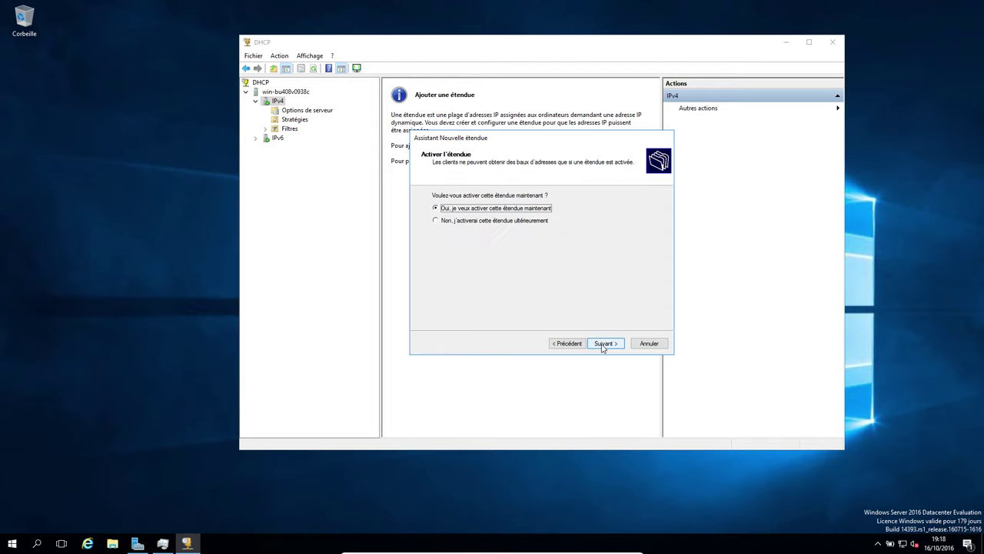
{"action": "left_click", "coordinate": [602, 344]}
{"action": "left_click", "coordinate": [603, 344]}
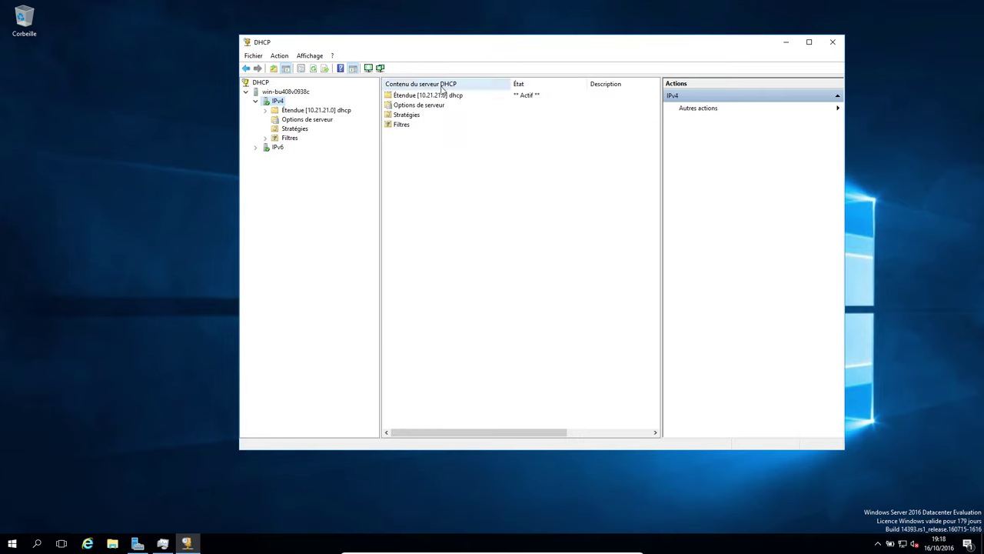
Expand the new dhcp scope, review its address pool, and close the DHCP console.
{"action": "double_click", "coordinate": [301, 113]}
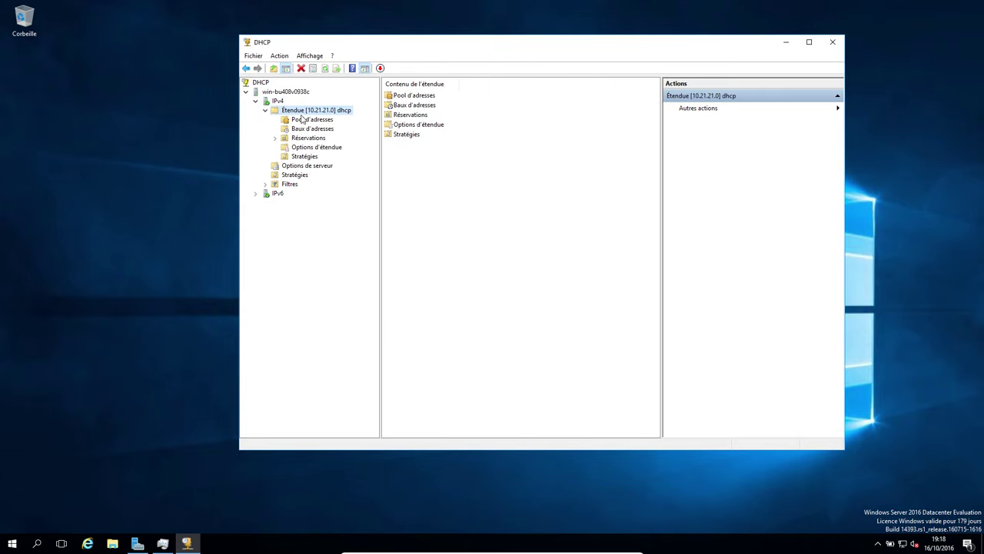
{"action": "left_click", "coordinate": [319, 121]}
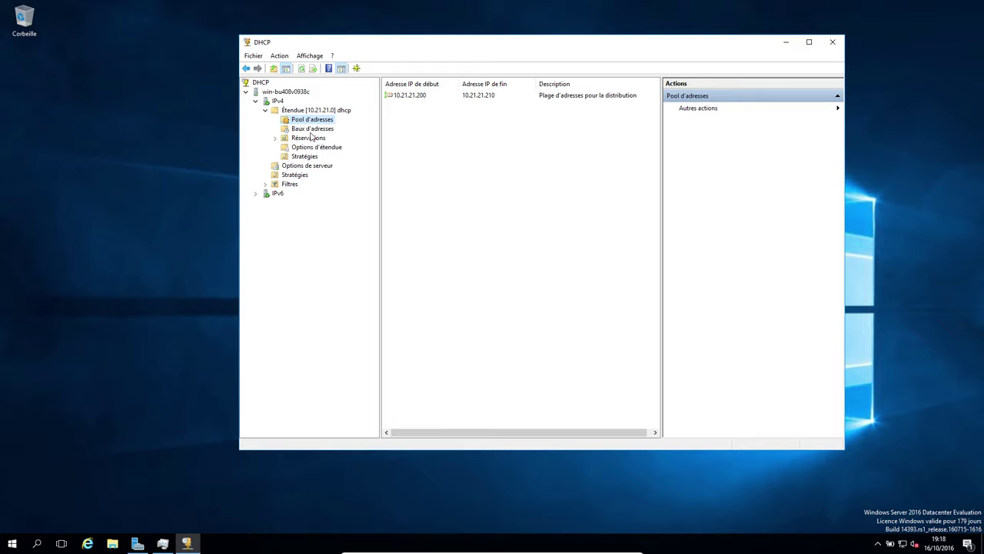
{"action": "left_click", "coordinate": [833, 41]}
Close Gestionnaire des tâches and Gestionnaire de serveur after a brief look at each.
{"action": "left_click", "coordinate": [163, 543]}
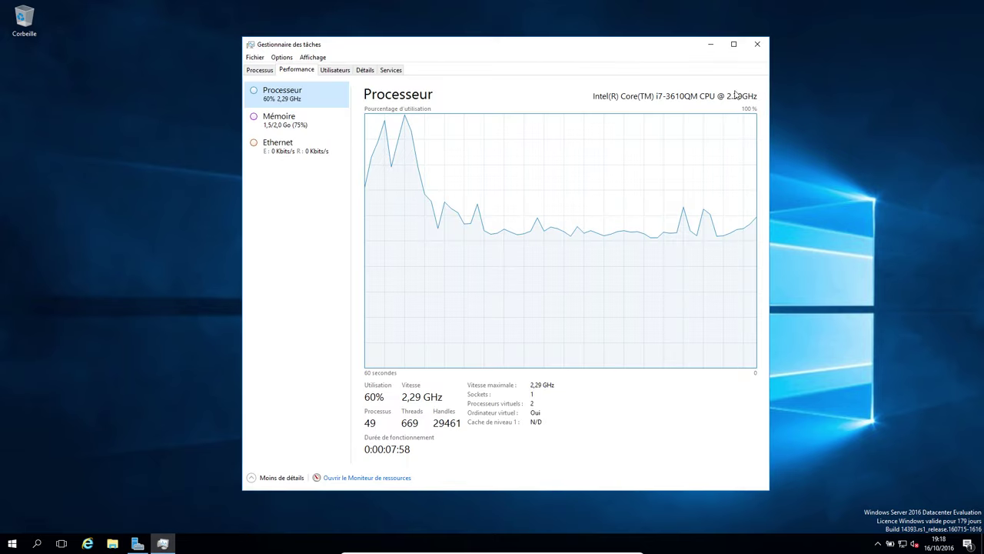
{"action": "left_click", "coordinate": [758, 44]}
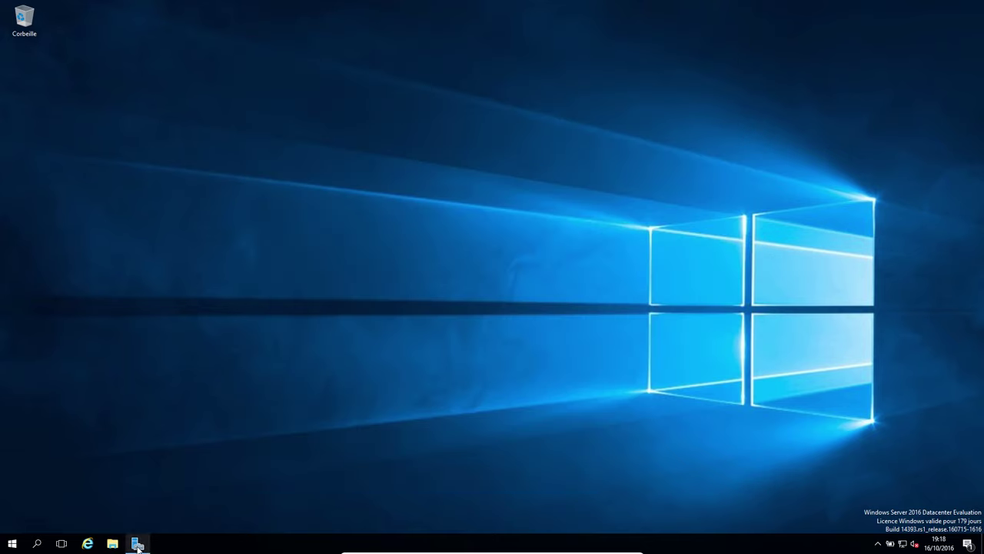
{"action": "left_click", "coordinate": [138, 544]}
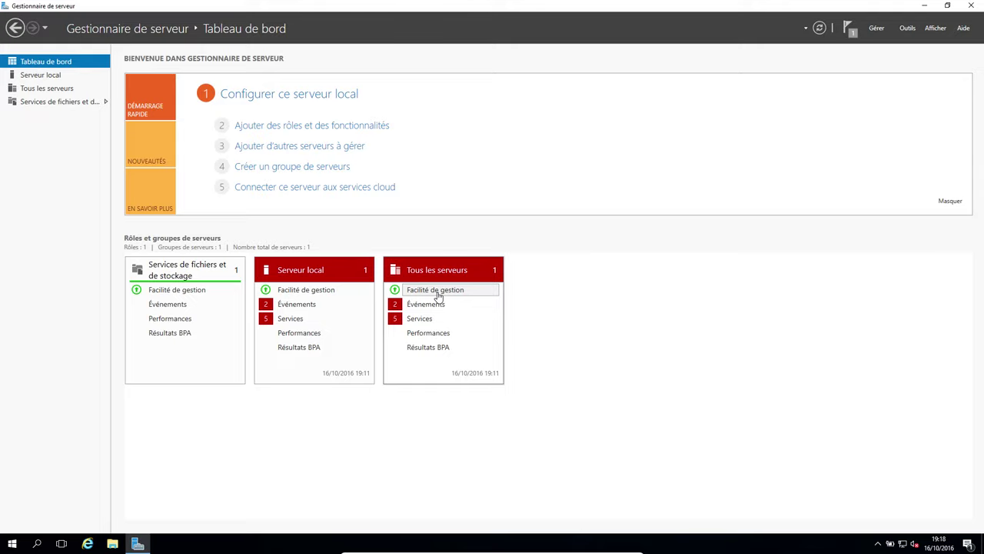
{"action": "left_click", "coordinate": [973, 11]}
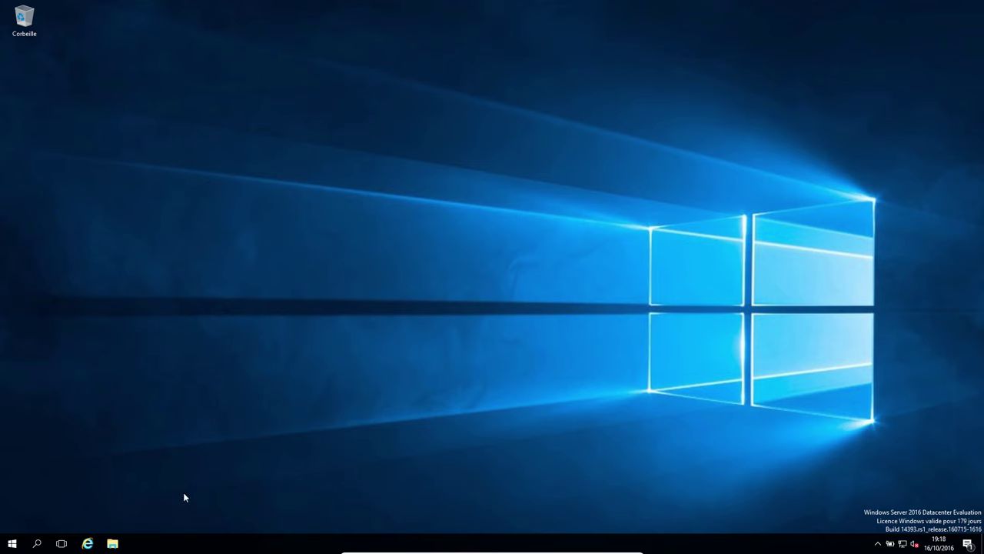
Open Windows PowerShell and move its window to the middle of the desktop.
{"action": "left_click", "coordinate": [11, 543]}
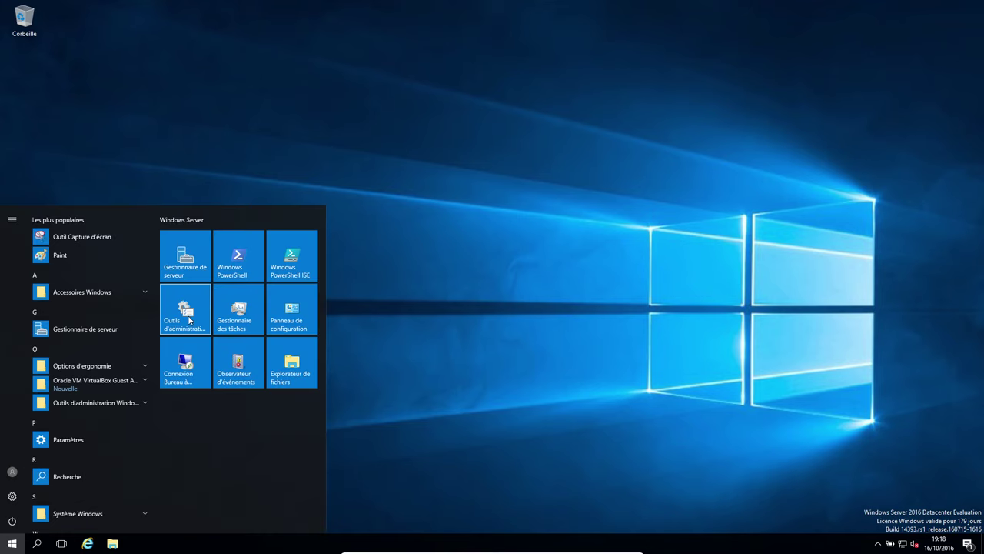
{"action": "scroll", "coordinate": [124, 313], "scroll_direction": "down", "scroll_amount": 1}
{"action": "scroll", "coordinate": [122, 313], "scroll_direction": "up", "scroll_amount": 1}
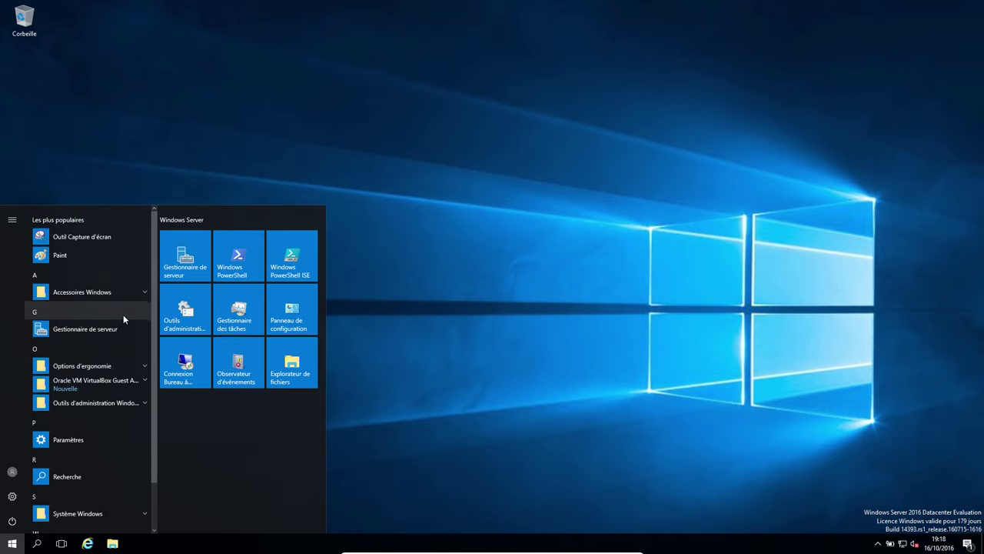
{"action": "left_click", "coordinate": [237, 276]}
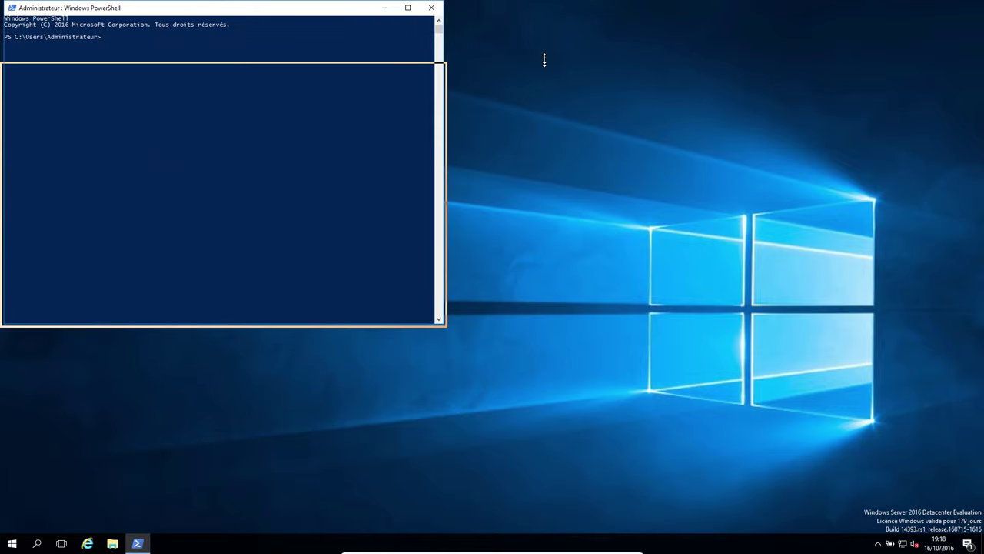
{"action": "double_click", "coordinate": [218, 3]}
{"action": "double_click", "coordinate": [309, 4]}
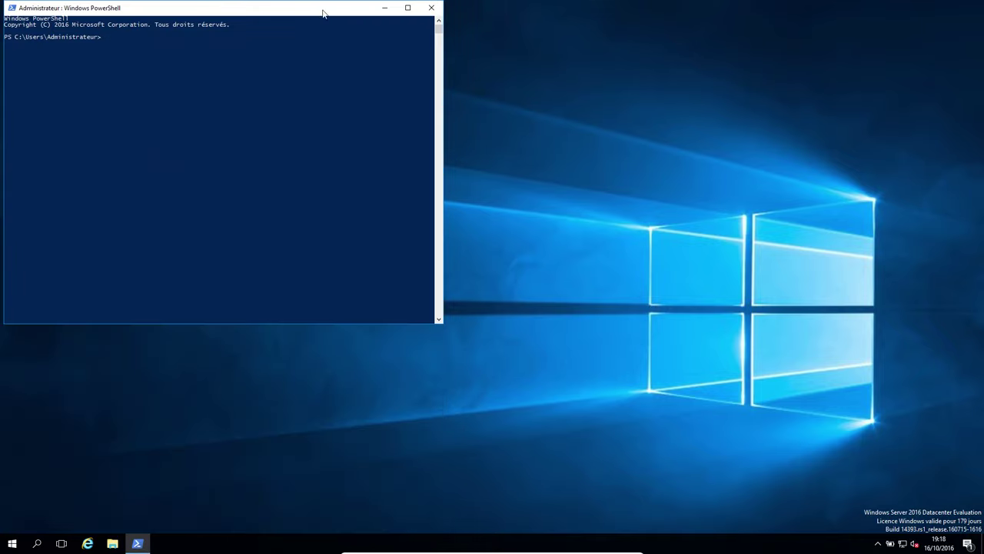
{"action": "left_click_drag", "start_coordinate": [323, 13], "coordinate": [624, 101]}
{"action": "left_click_drag", "start_coordinate": [438, 97], "coordinate": [397, 89]}
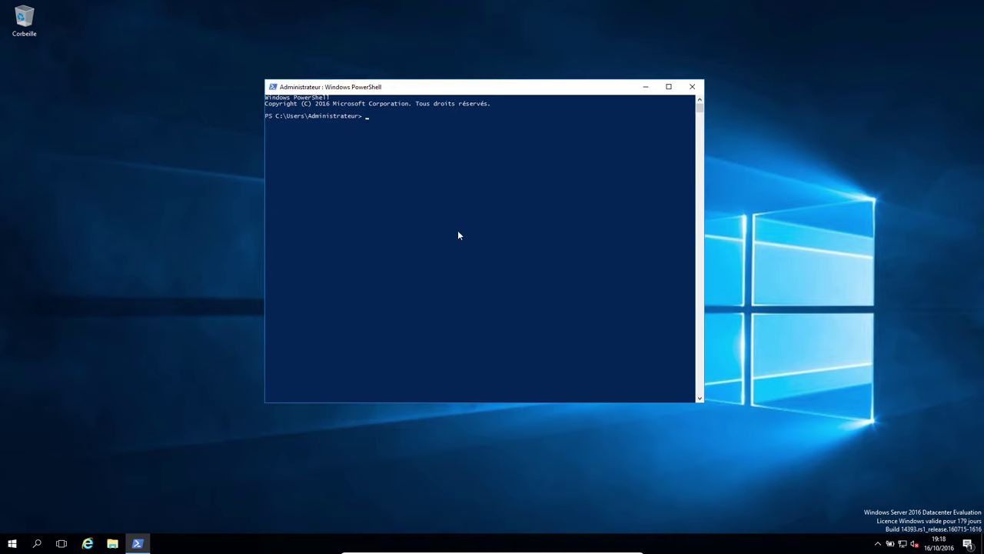
Try the get-version command at the PowerShell prompt.
{"action": "left_click", "coordinate": [457, 239]}
{"action": "type", "text": "get-version"}
{"action": "key", "text": "Return"}
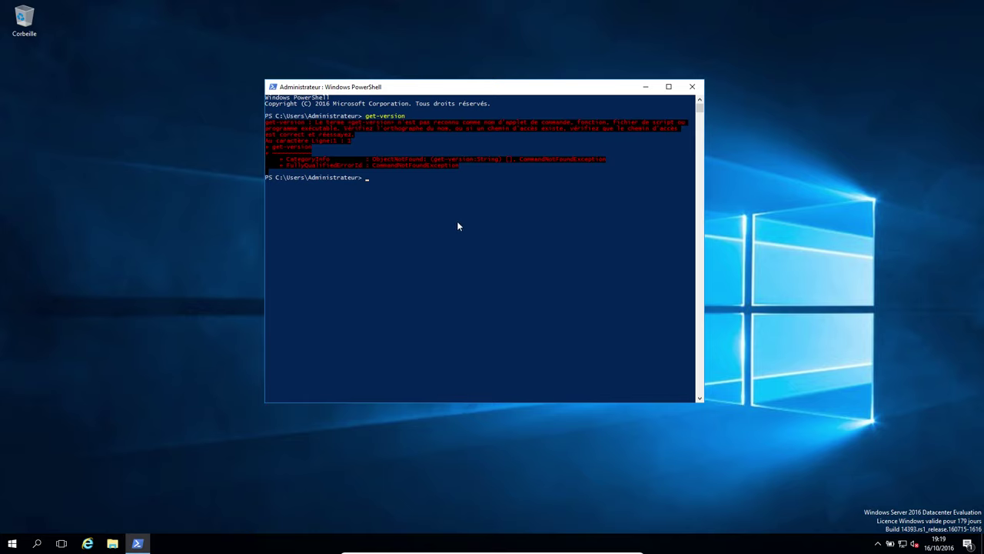
Run get-help, write "windiws server 2016" at the Update-Help question without submitting it, and close PowerShell.
{"action": "left_click", "coordinate": [446, 197]}
{"action": "type", "text": "get-help"}
{"action": "key", "text": "Return"}
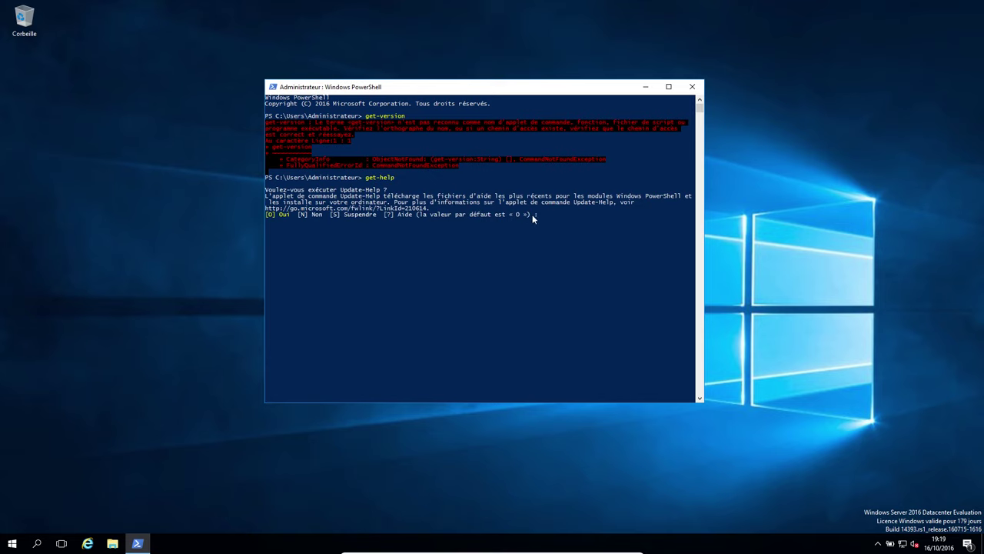
{"action": "type", "text": "windiws server 2016"}
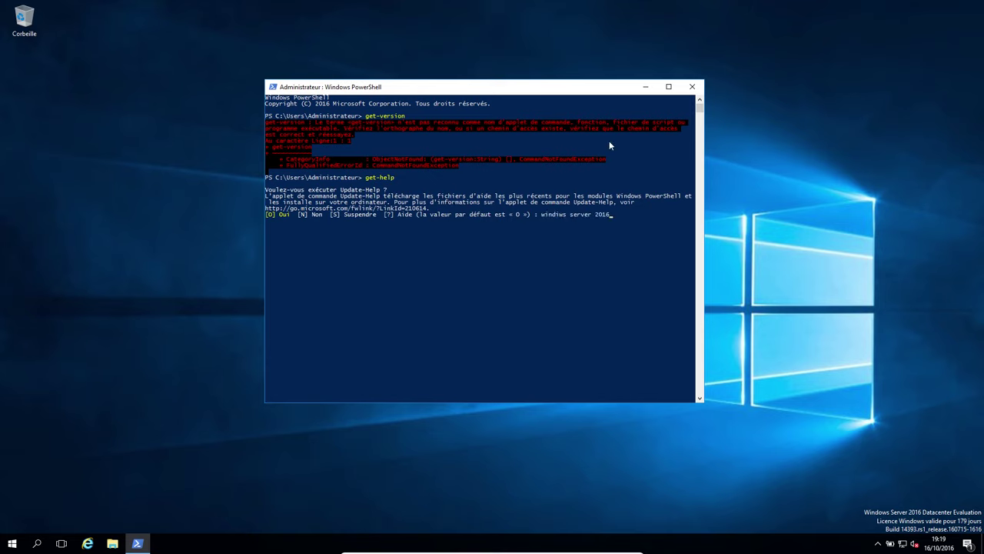
{"action": "left_click", "coordinate": [694, 89]}
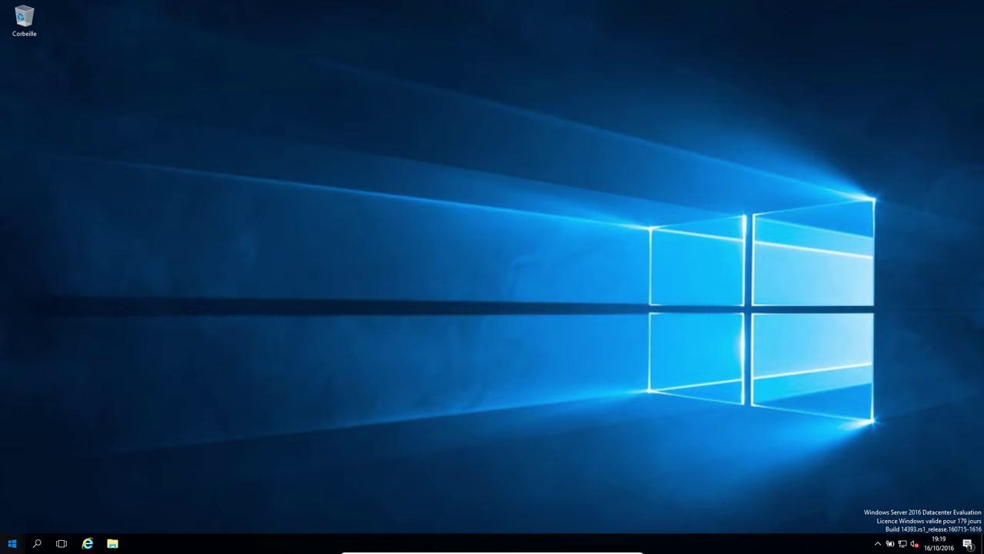
Look through the installed apps in the Start menu, and check the Sécurité et maintenance notification in the Centre de notifications.
{"action": "left_click", "coordinate": [12, 543]}
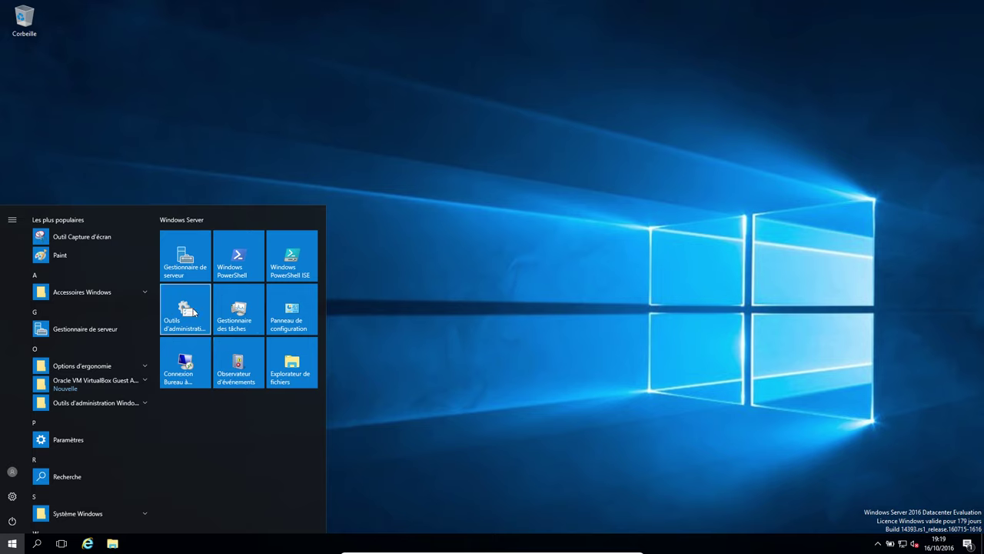
{"action": "scroll", "coordinate": [127, 413], "scroll_direction": "down", "scroll_amount": 1}
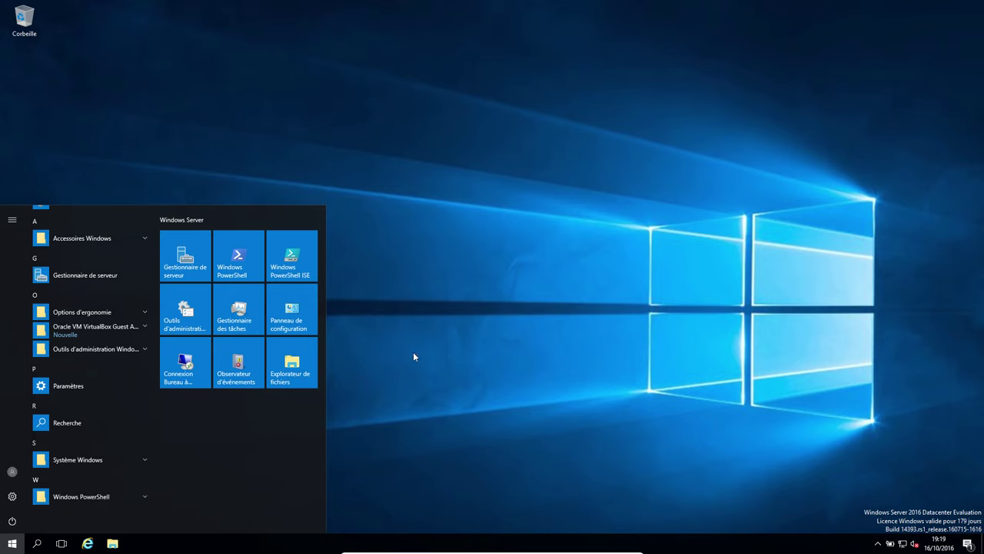
{"action": "scroll", "coordinate": [137, 385], "scroll_direction": "up", "scroll_amount": 1}
{"action": "left_click", "coordinate": [568, 247]}
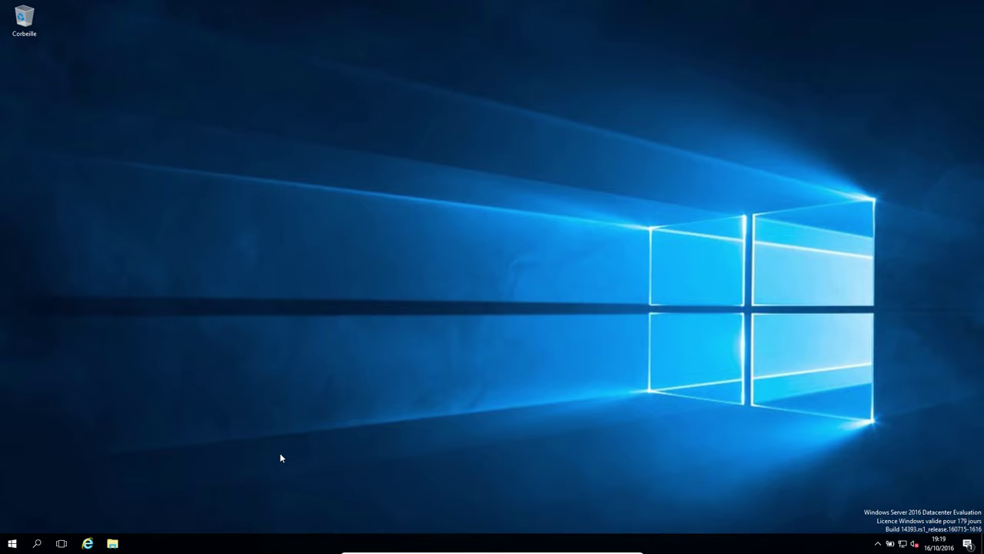
{"action": "left_click", "coordinate": [966, 545]}
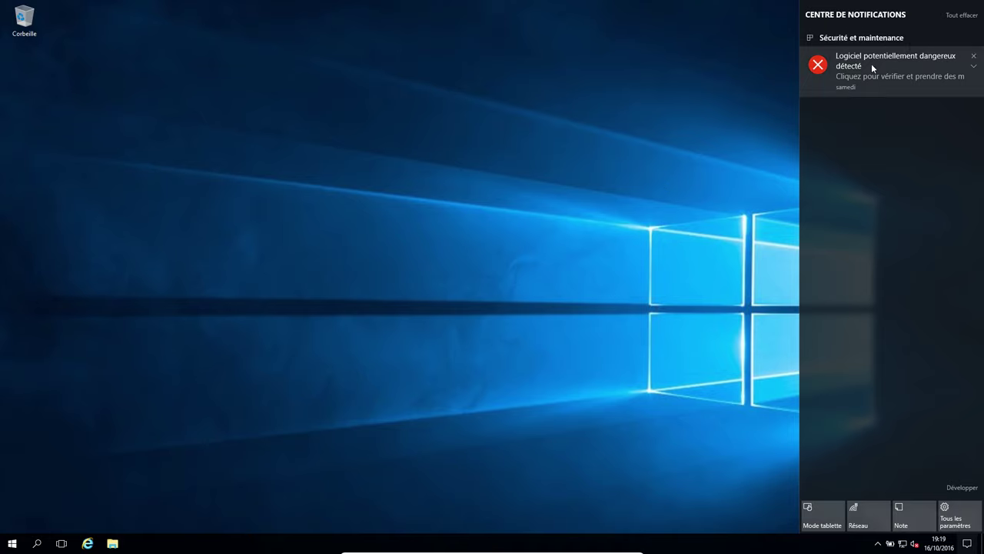
{"action": "left_click", "coordinate": [559, 199]}
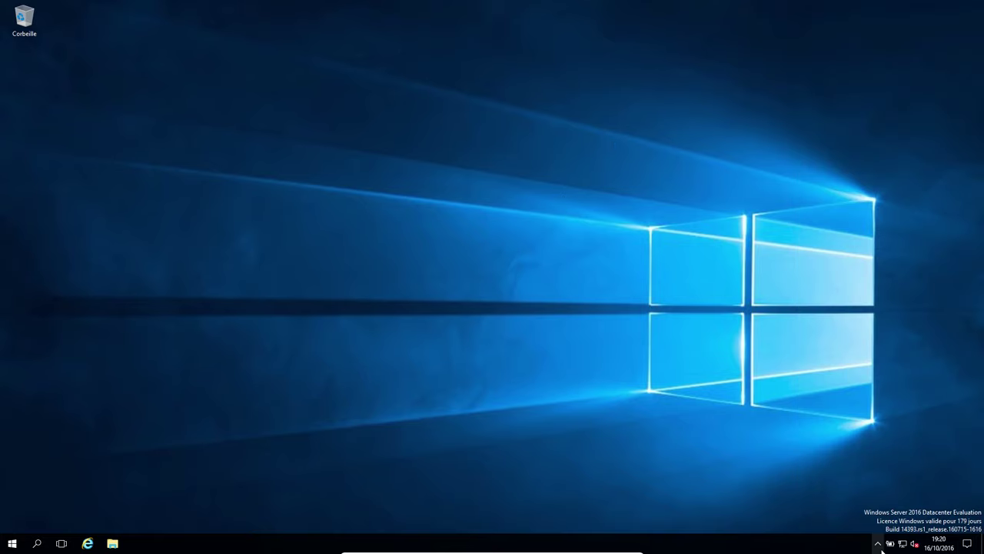
Restart the server, keeping Autre (non planifié) as the reason.
{"action": "left_click", "coordinate": [13, 541]}
{"action": "left_click", "coordinate": [9, 526]}
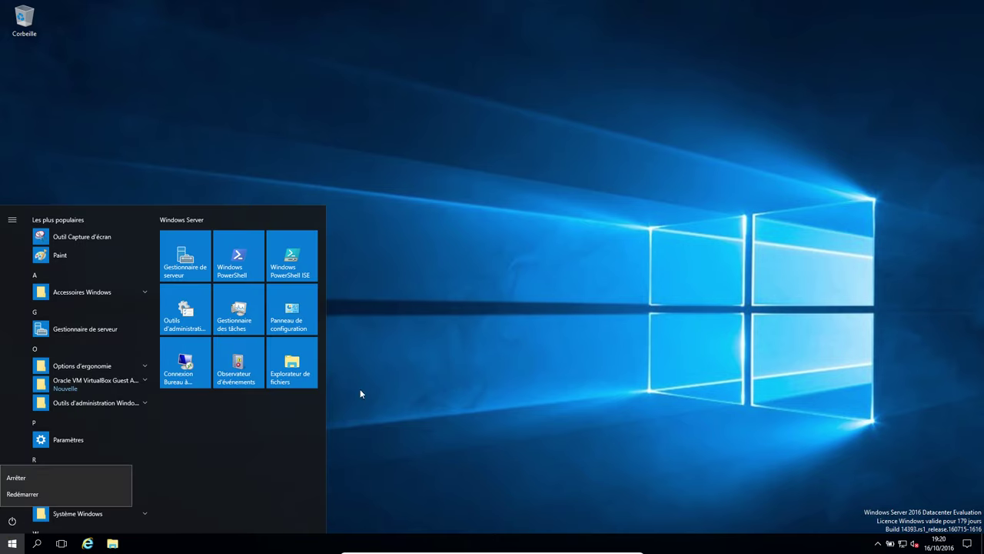
{"action": "left_click", "coordinate": [23, 495]}
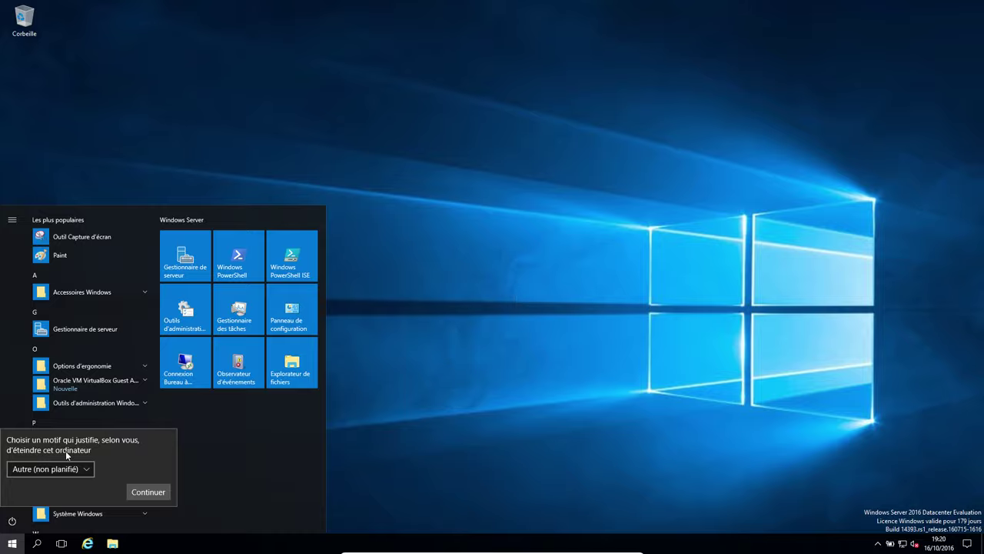
{"action": "left_click", "coordinate": [148, 491]}
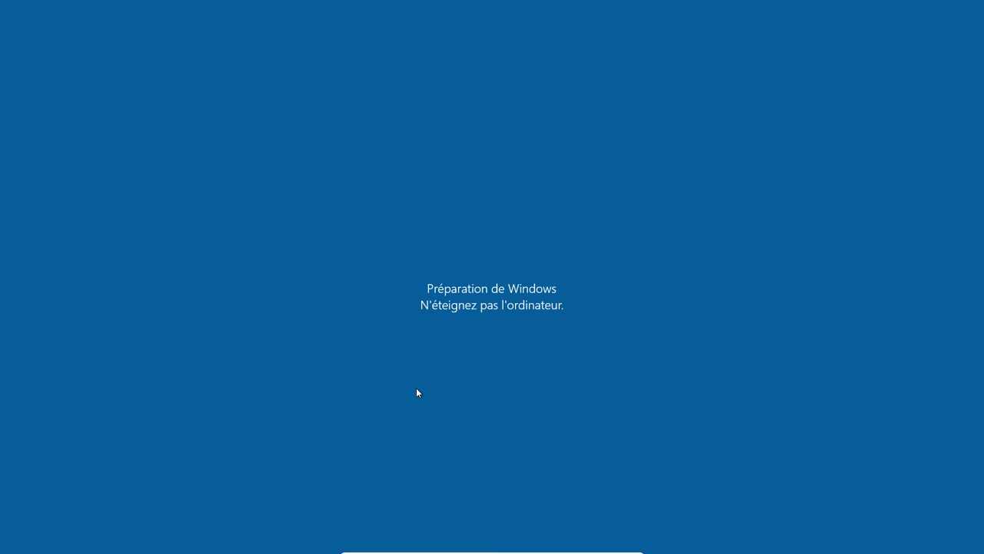